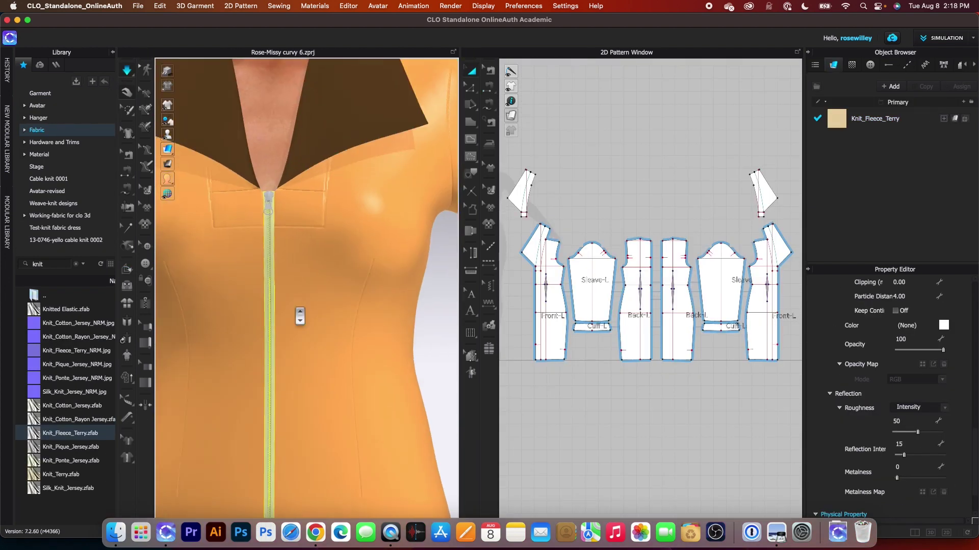
pyautogui.scroll(-10, 300, 316)
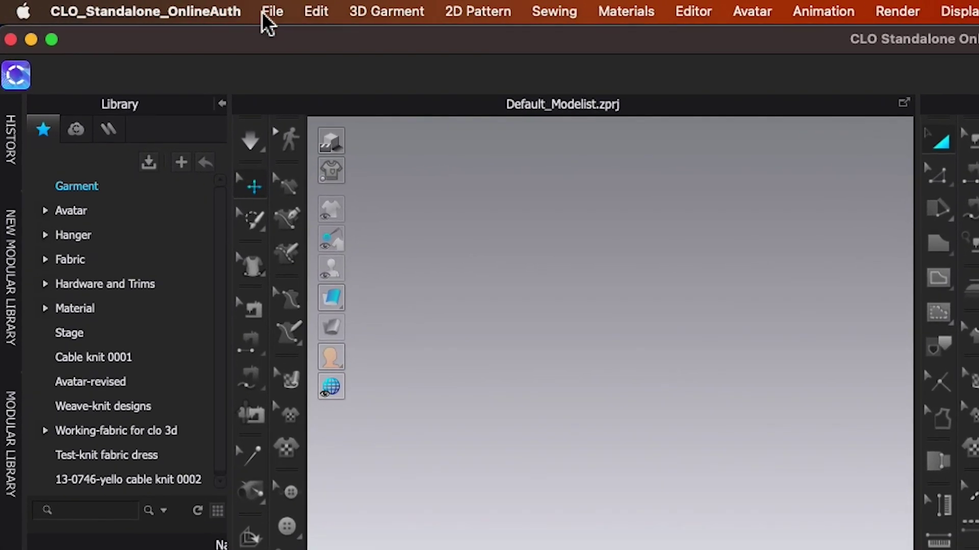
# - Import DXF_Petite curvy jacket front zipper lapels.dxf from the Downloads folder as a new DXF pattern with Auto Scale and no rotation
pyautogui.click(271, 12)
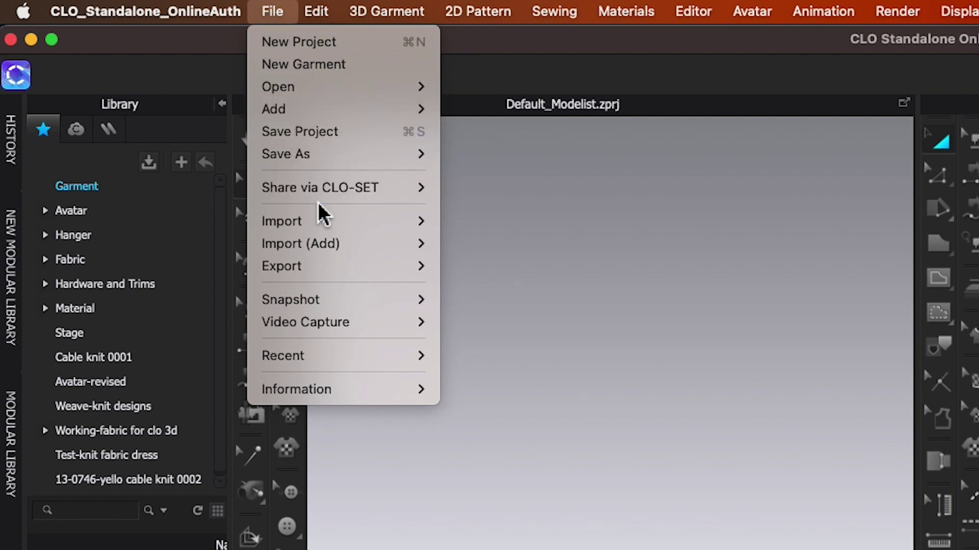
pyautogui.moveTo(319, 227)
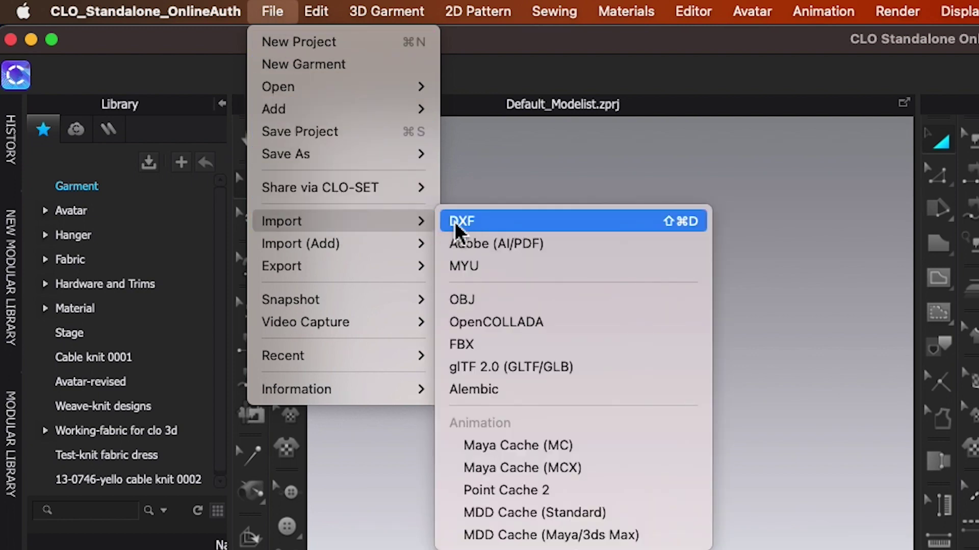
pyautogui.click(489, 225)
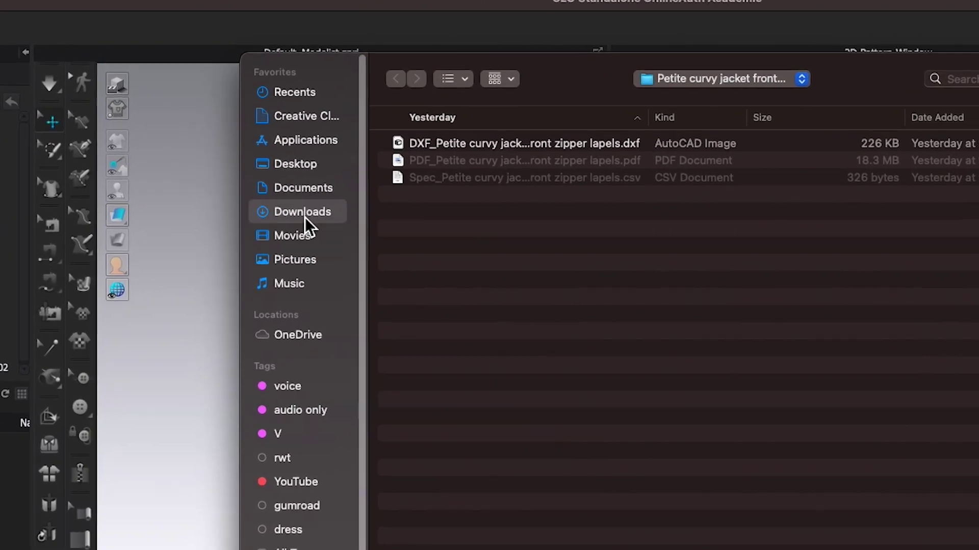
pyautogui.click(279, 148)
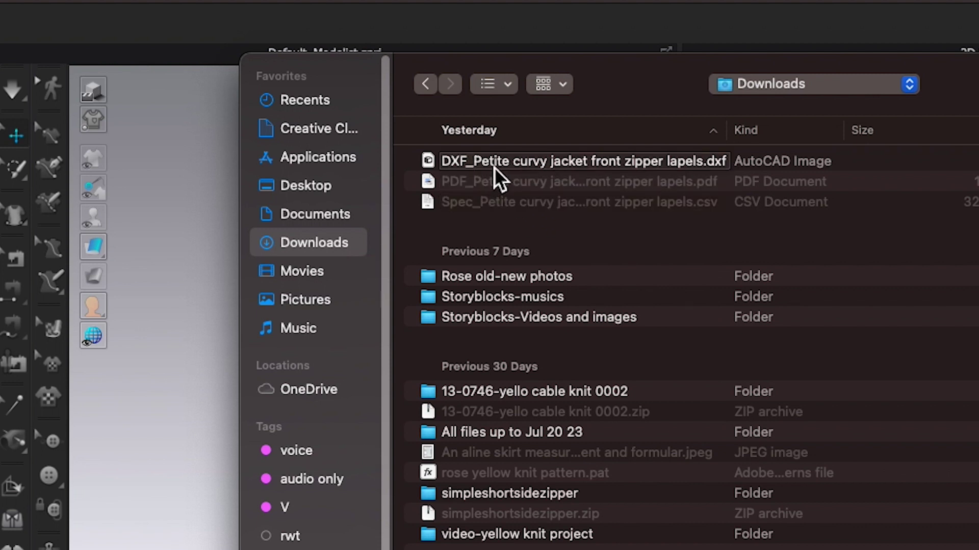
pyautogui.click(586, 168)
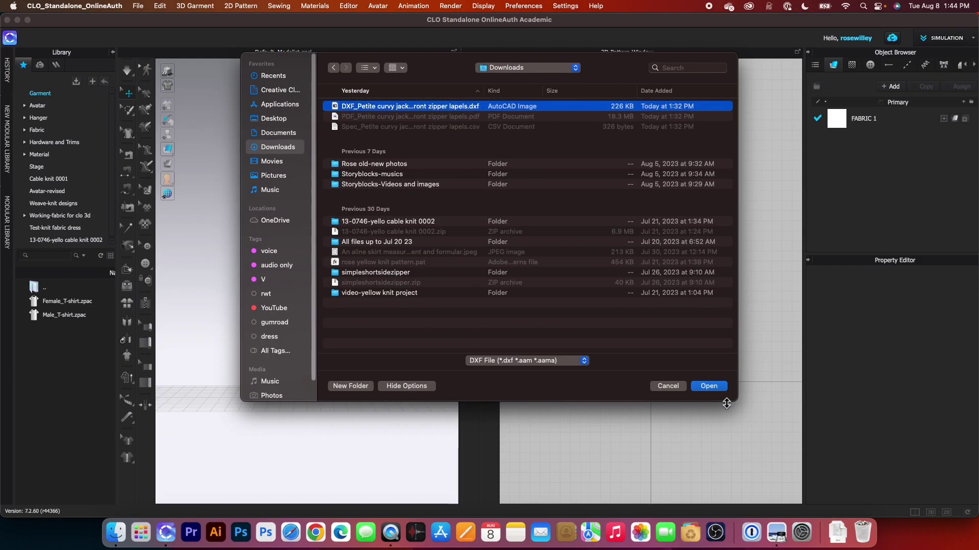
pyautogui.click(708, 387)
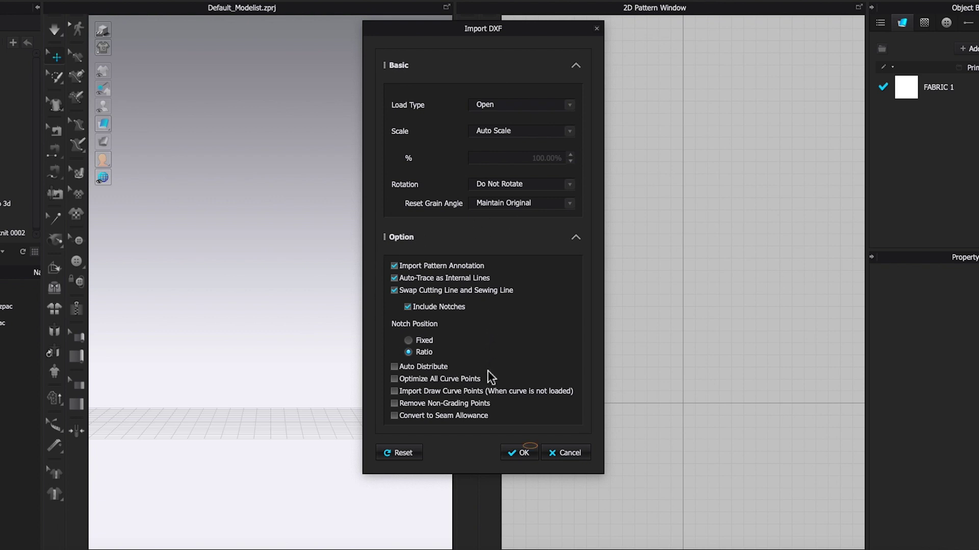
pyautogui.click(523, 453)
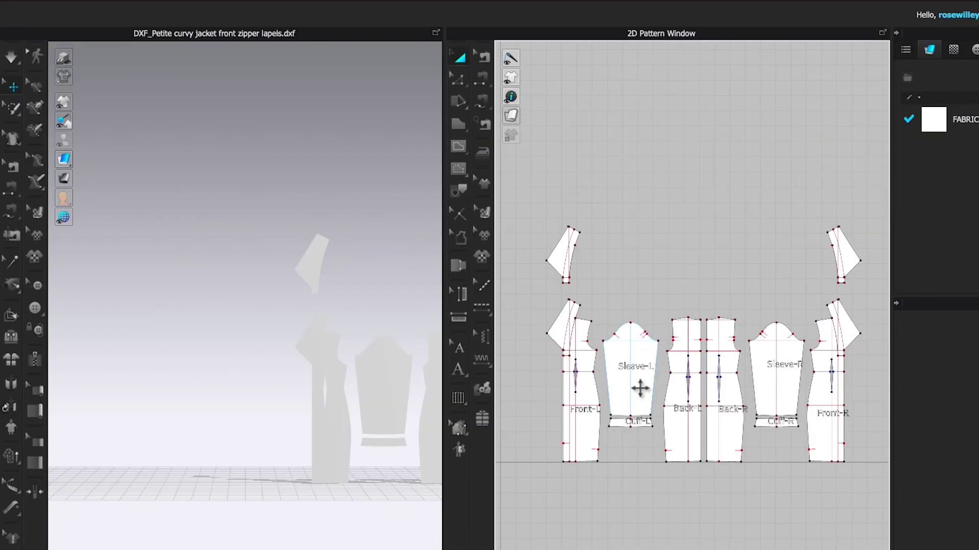
# - Switch to Chrome and review the description and file formats in the Etsy listing for the petite curvy jacket pattern
pyautogui.moveTo(512, 99)
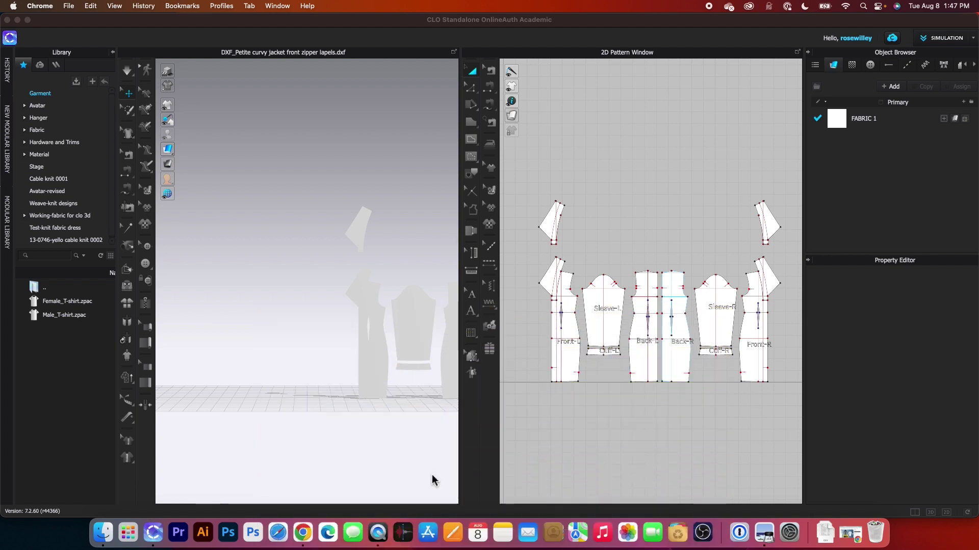
pyautogui.click(304, 533)
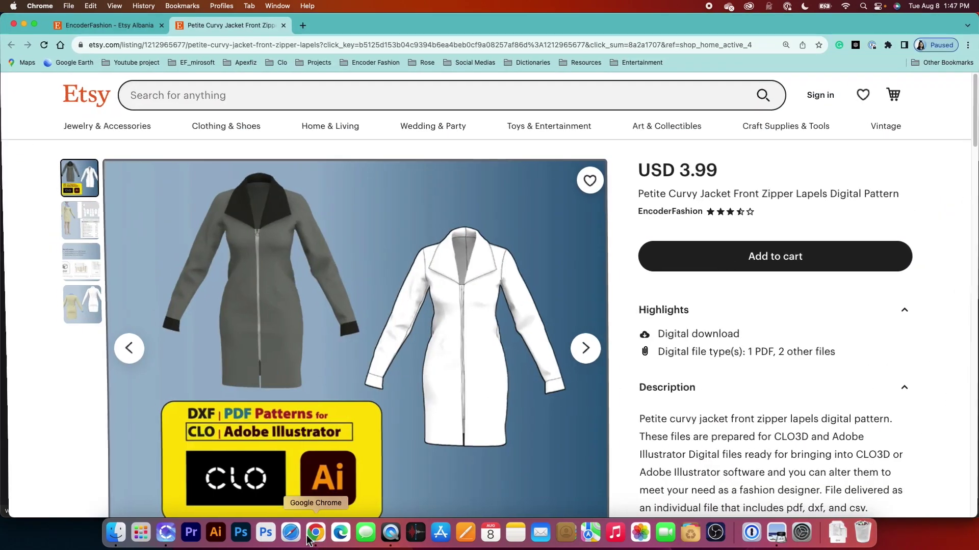
pyautogui.scroll(-7, 767, 412)
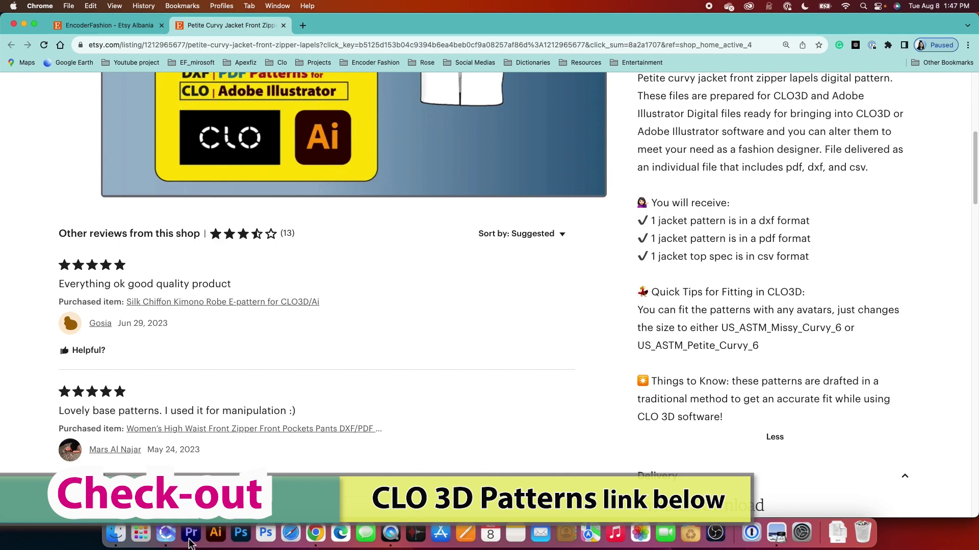
# - Switch back to CLO and load the FV2_Camila avatar from the Female_V2 folder into the 3D scene
pyautogui.click(173, 535)
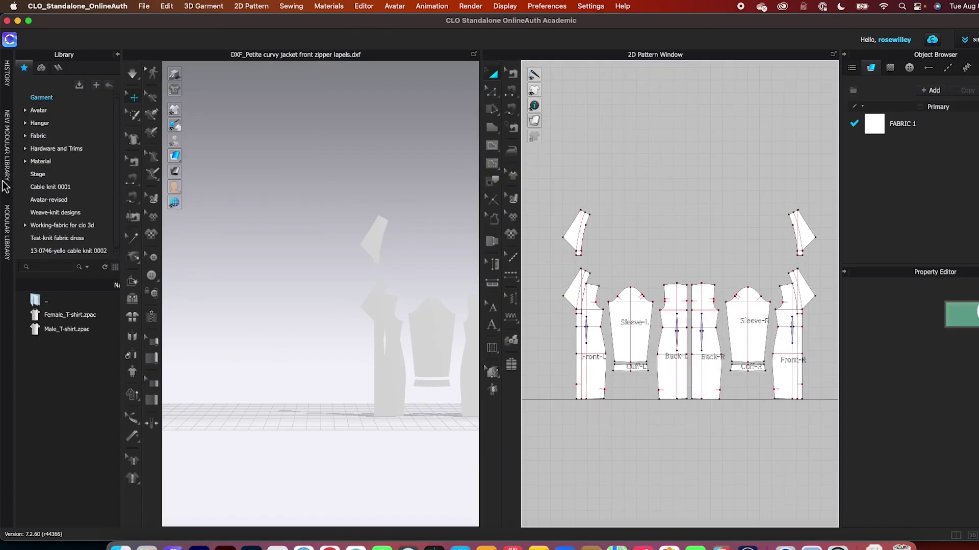
pyautogui.click(54, 111)
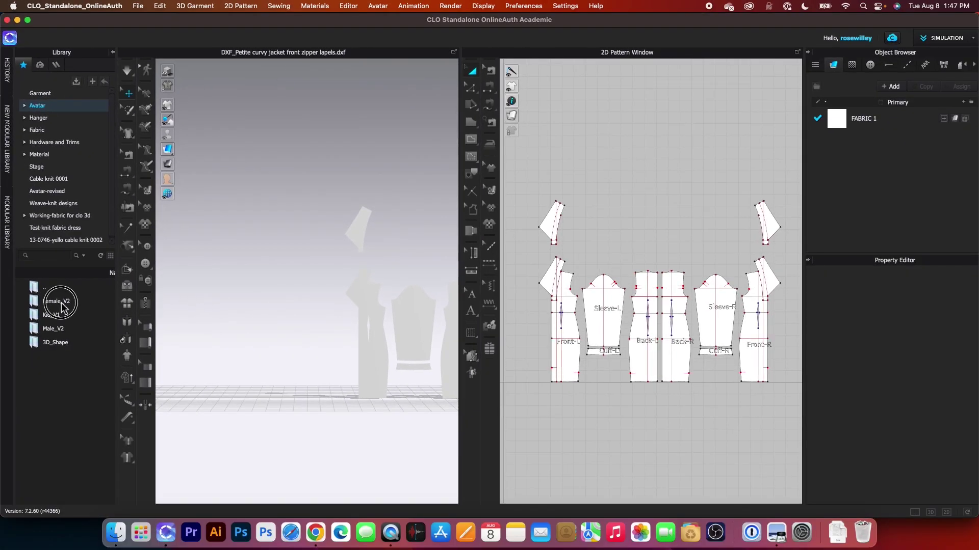
pyautogui.doubleClick(100, 549)
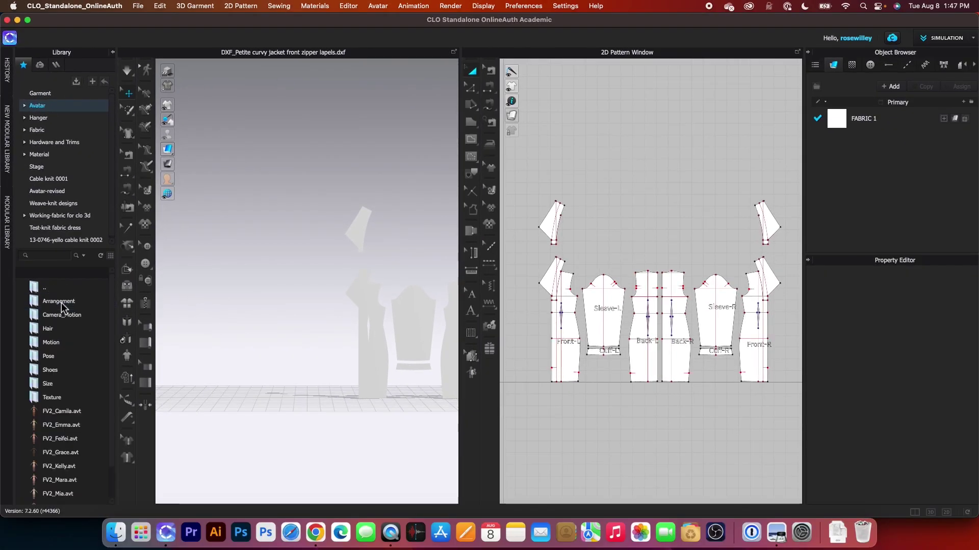
pyautogui.moveTo(66, 414)
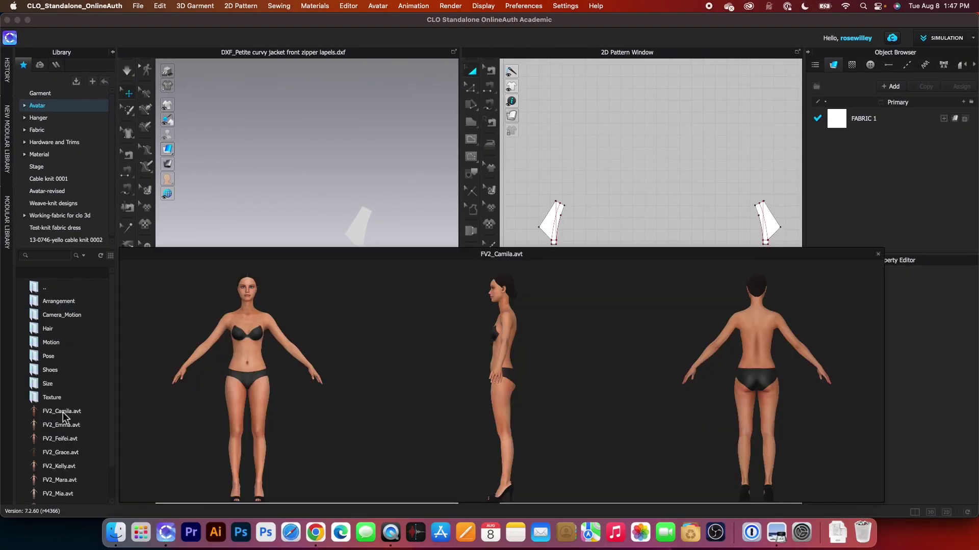
pyautogui.moveTo(66, 418); pyautogui.dragTo(304, 317)
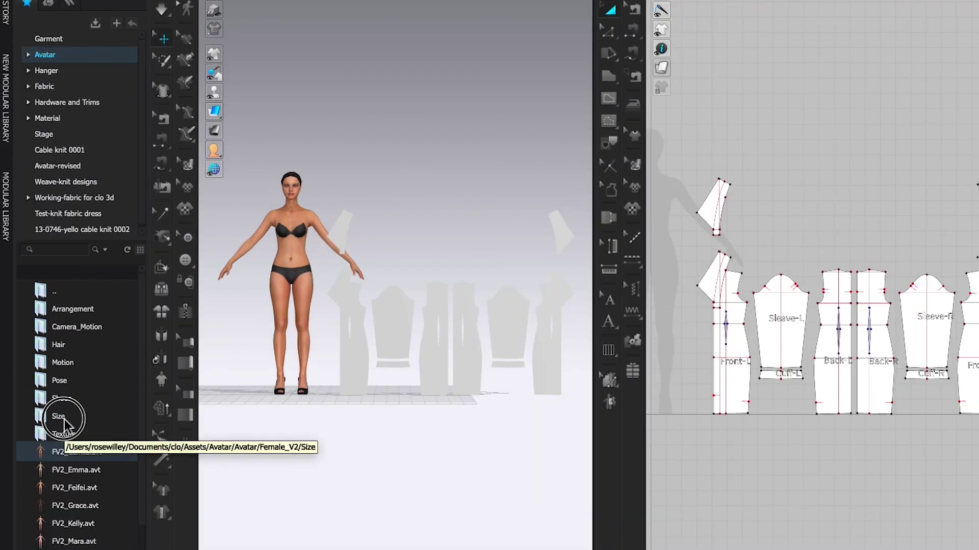
# - Apply the US_ASTM_Missy_Curvy_6 size to the female avatar
pyautogui.doubleClick(49, 385)
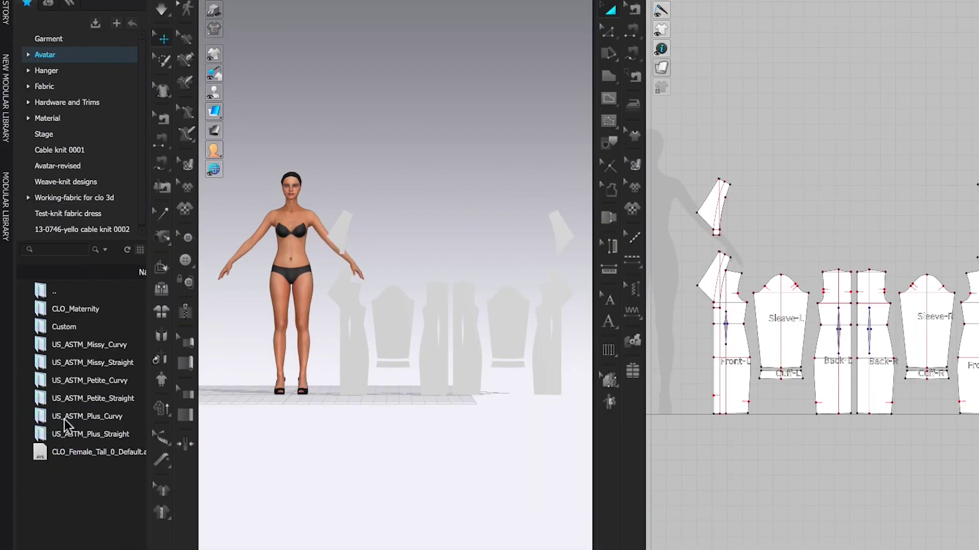
pyautogui.doubleClick(89, 345)
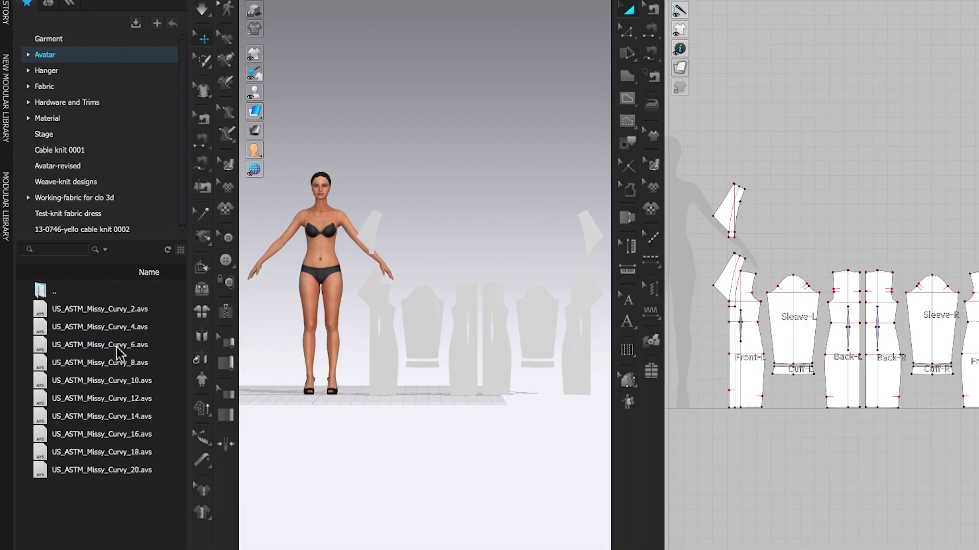
pyautogui.click(121, 347)
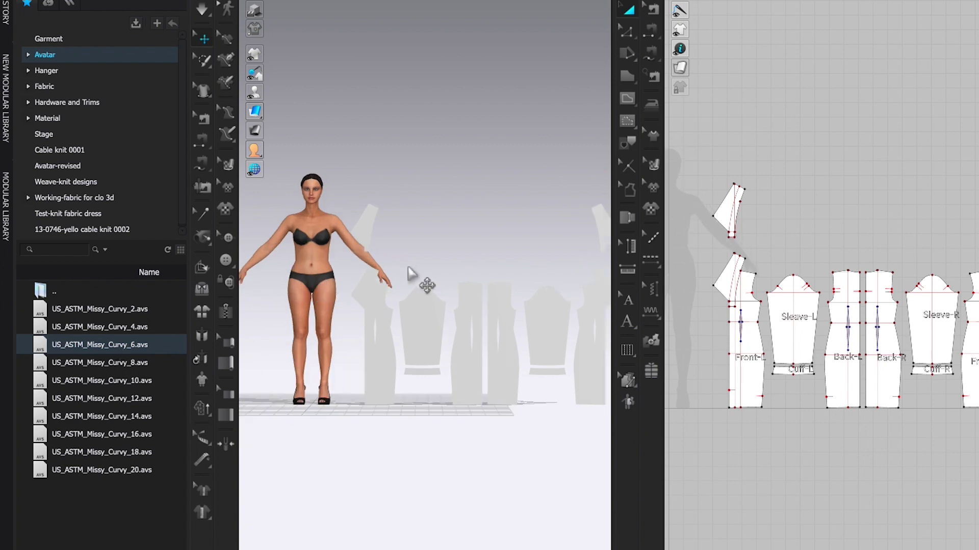
# - Delete the two separate lapel pieces and the Back-R, Sleeve-R, Cuff-R and Front-R pieces from the 2D pattern
pyautogui.scroll(-3, 411, 276)
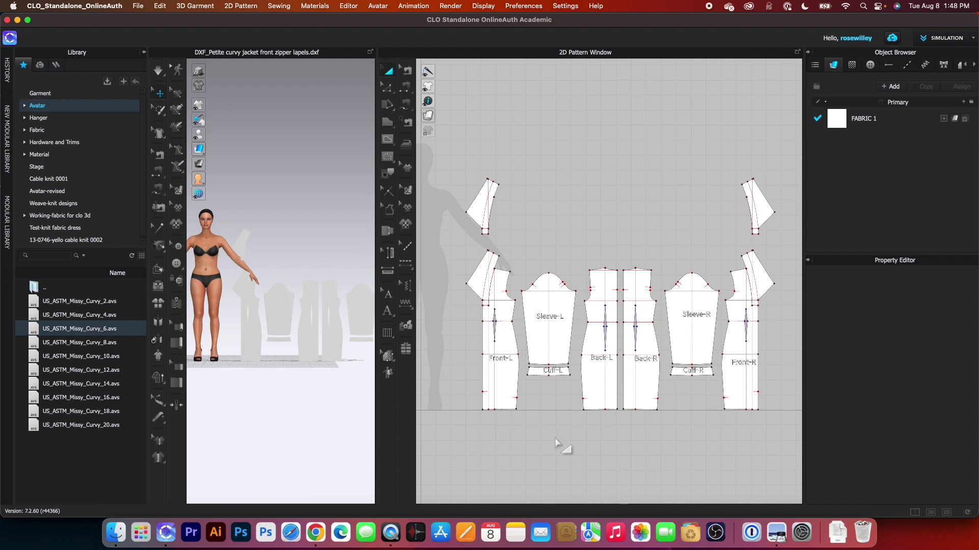
pyautogui.press('a')
pyautogui.scroll(-1, 548, 444)
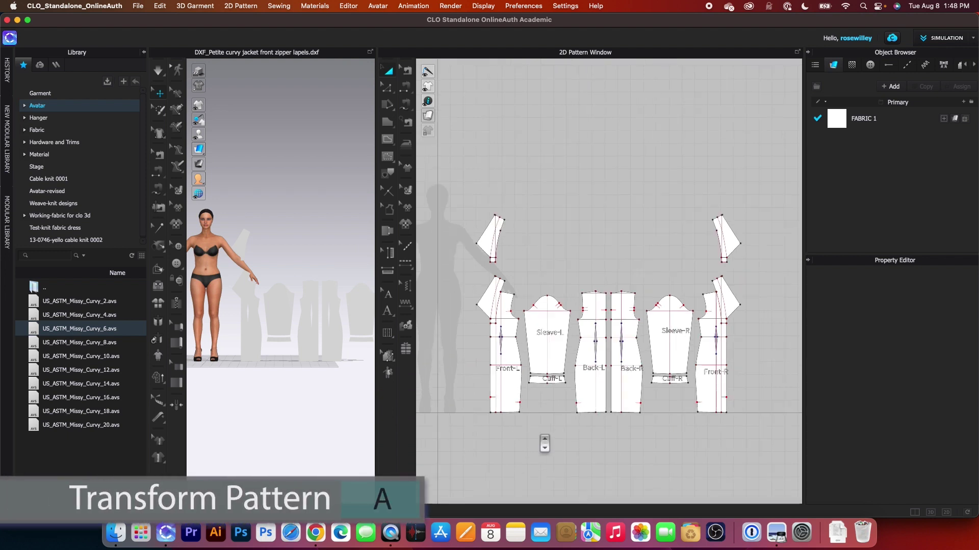
pyautogui.moveTo(462, 162); pyautogui.dragTo(769, 264)
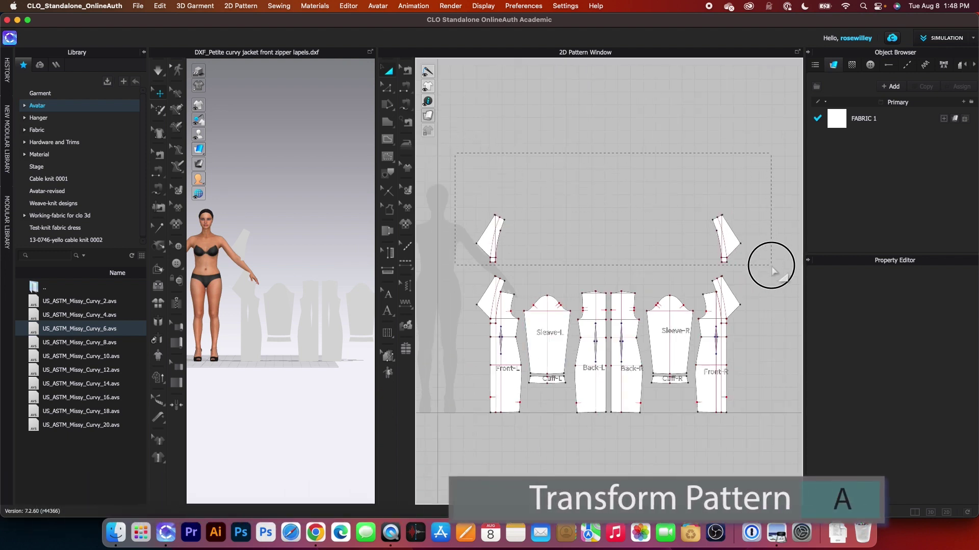
pyautogui.press('Delete')
pyautogui.moveTo(611, 235); pyautogui.dragTo(746, 444)
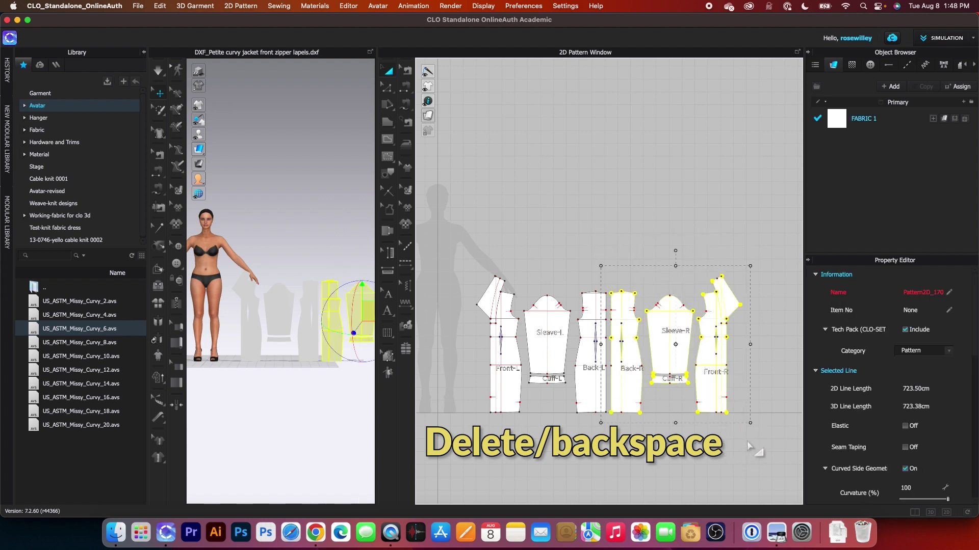
pyautogui.press('Delete')
# - Try to sew the Sleeve-L cap to the Front-L and Back-L armholes with Free Sewing
pyautogui.scroll(2, 467, 438)
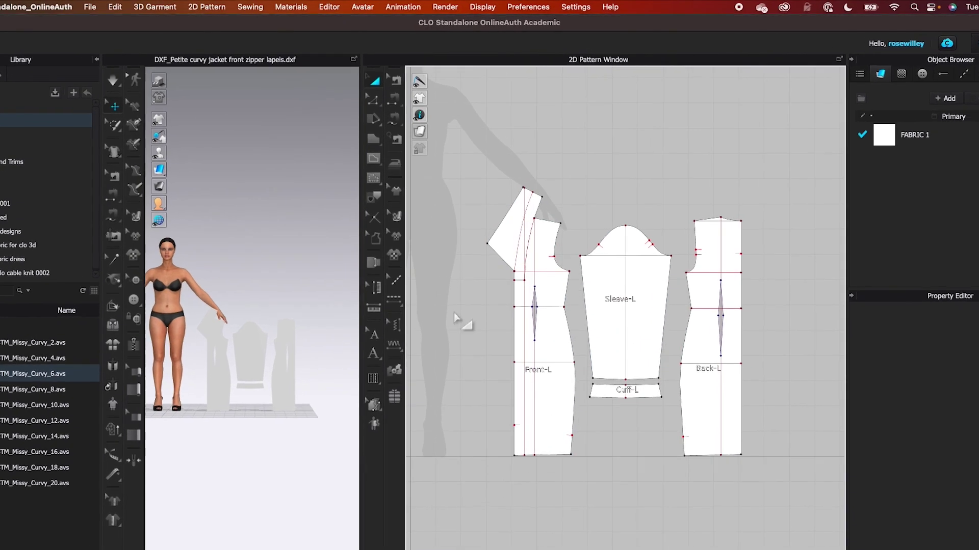
pyautogui.click(385, 113)
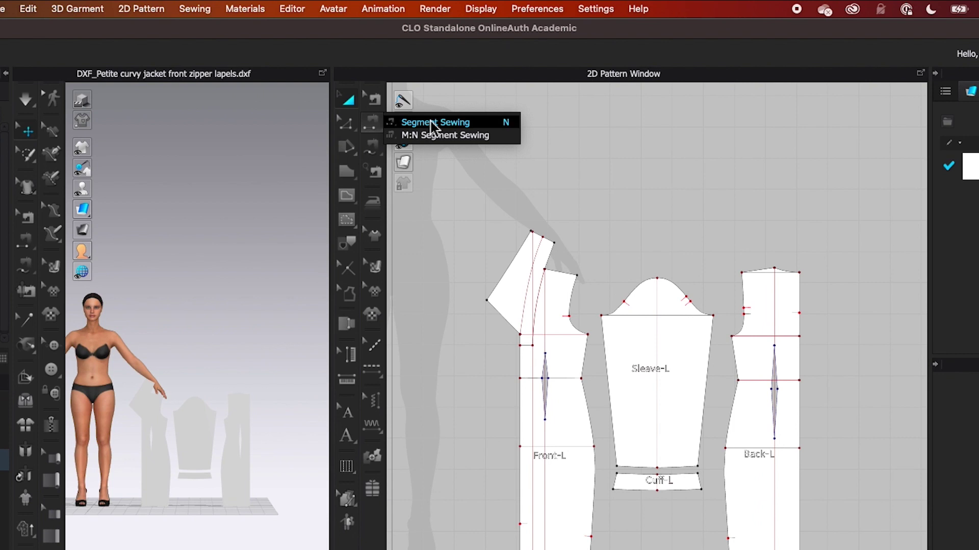
pyautogui.click(372, 151)
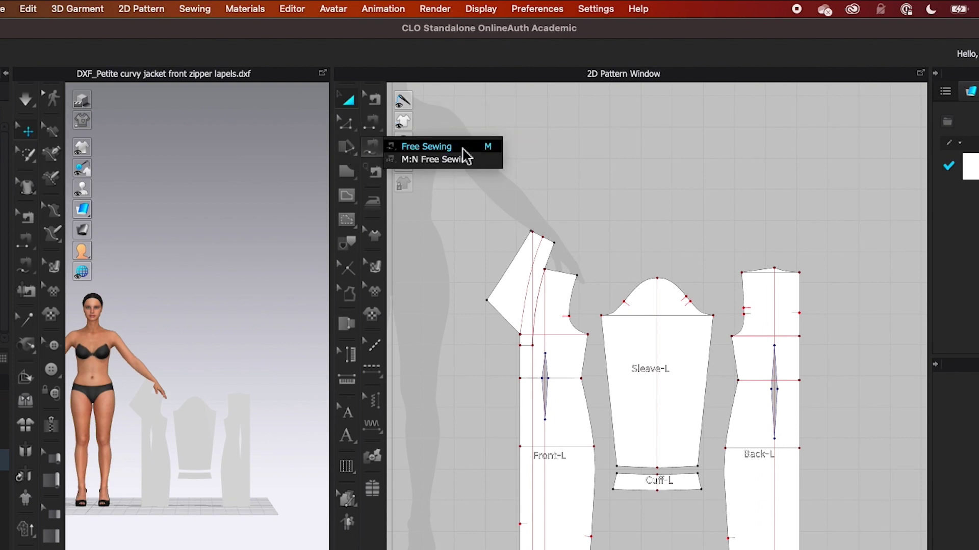
pyautogui.click(462, 147)
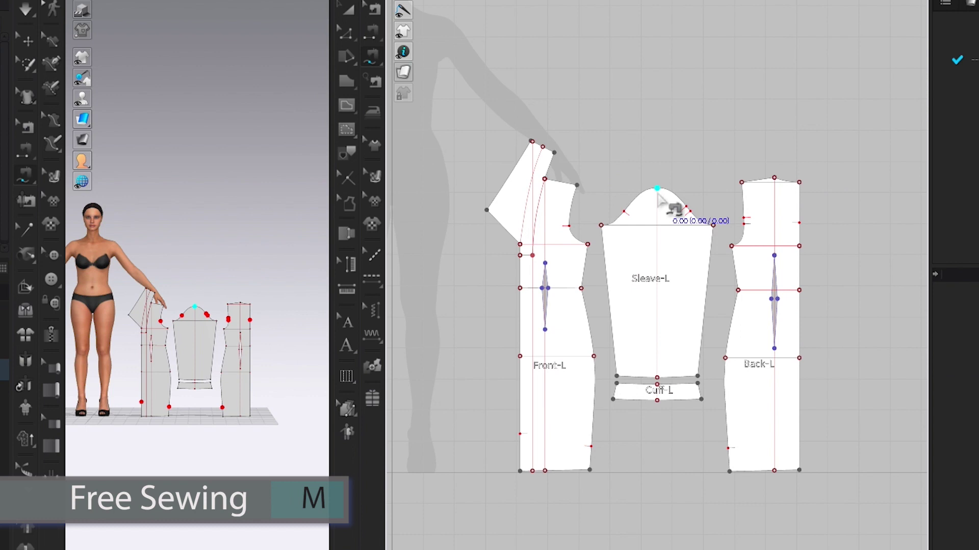
pyautogui.click(601, 226)
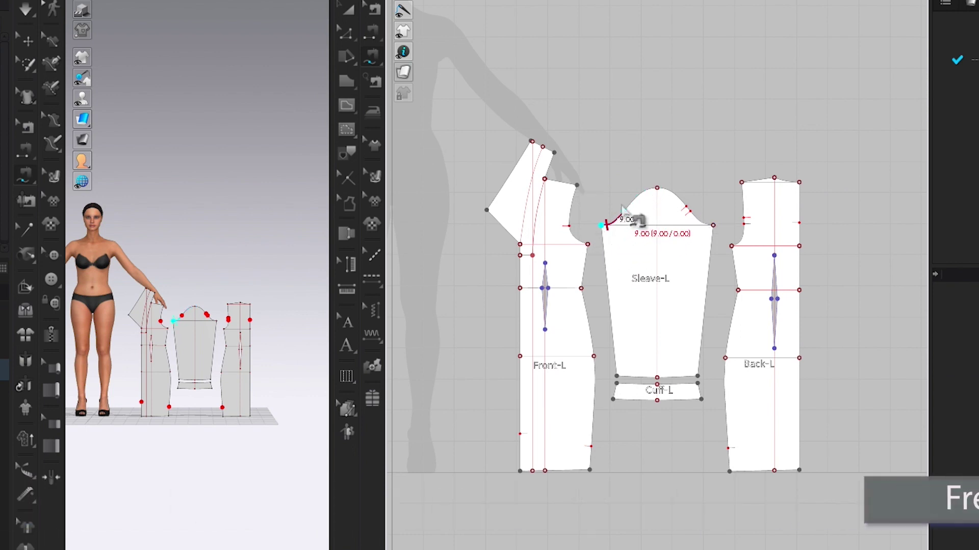
pyautogui.click(713, 226)
pyautogui.click(587, 245)
pyautogui.click(577, 185)
pyautogui.click(741, 183)
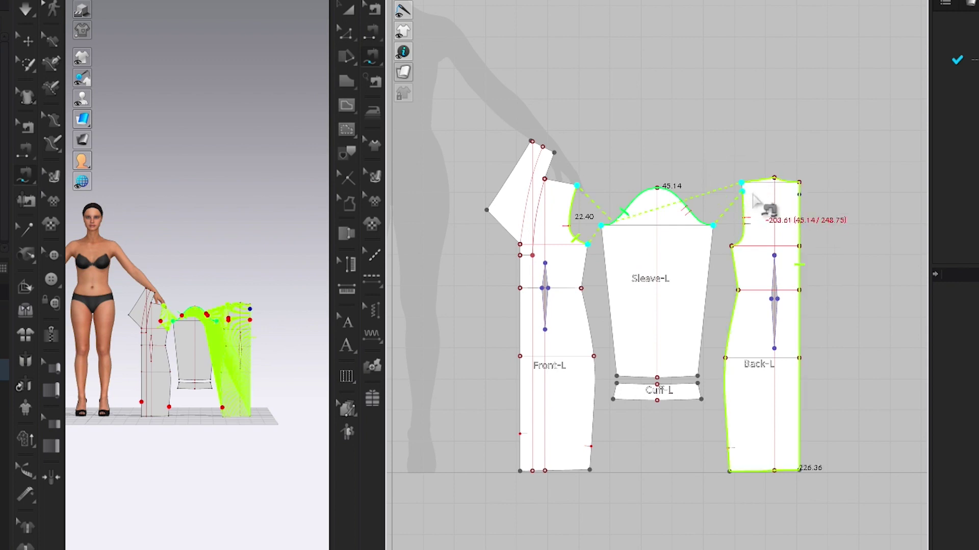
pyautogui.click(732, 246)
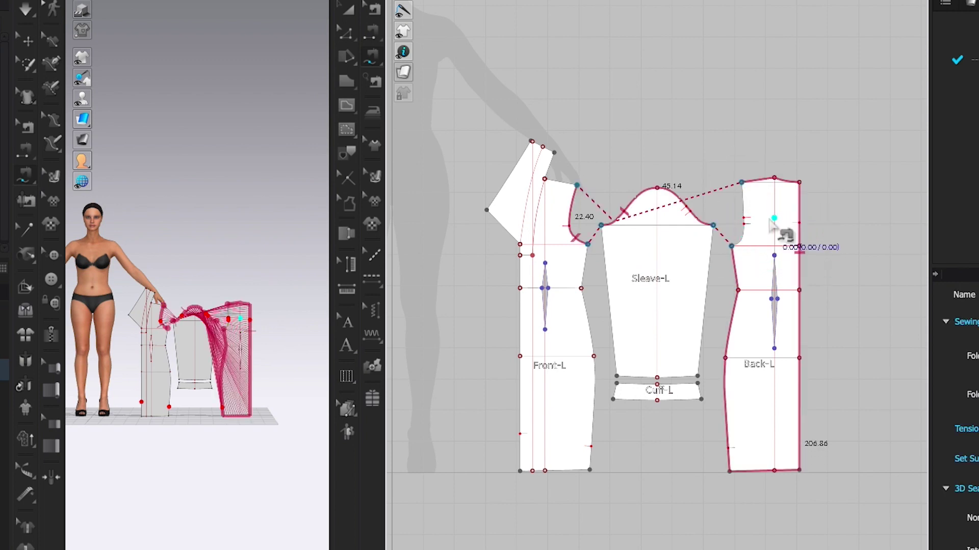
# - Delete the seam joining the sleeve cap to the front and back pieces using the Edit Sewing tool
pyautogui.scroll(2, 706, 131)
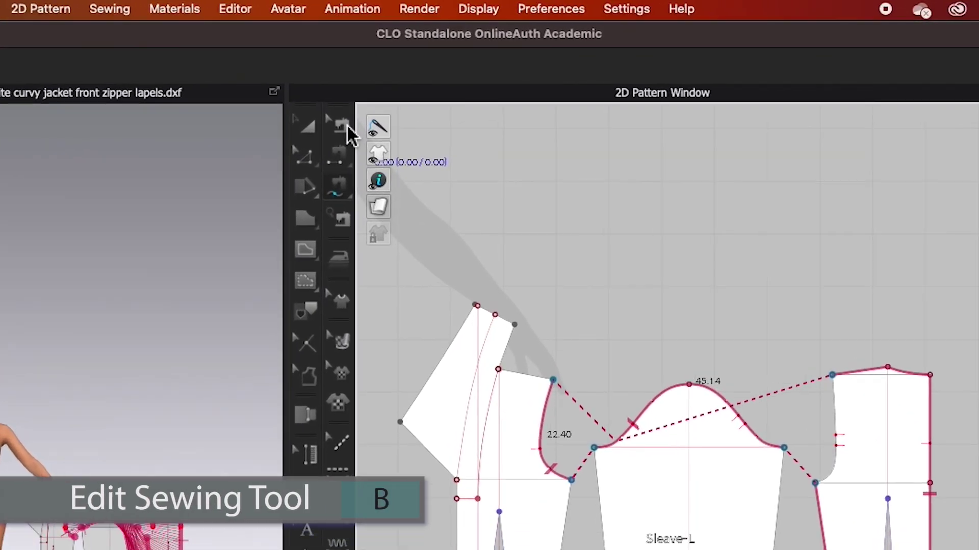
pyautogui.click(374, 8)
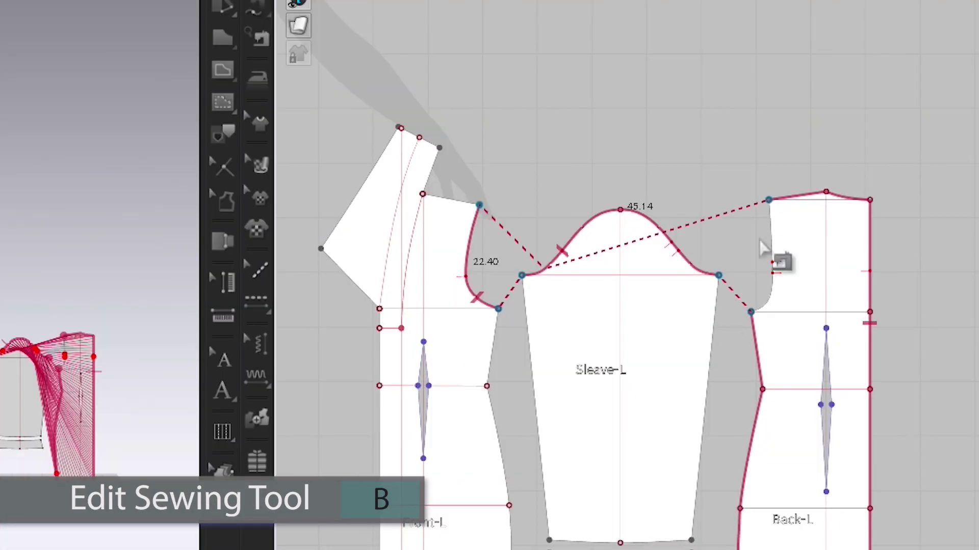
pyautogui.click(875, 383)
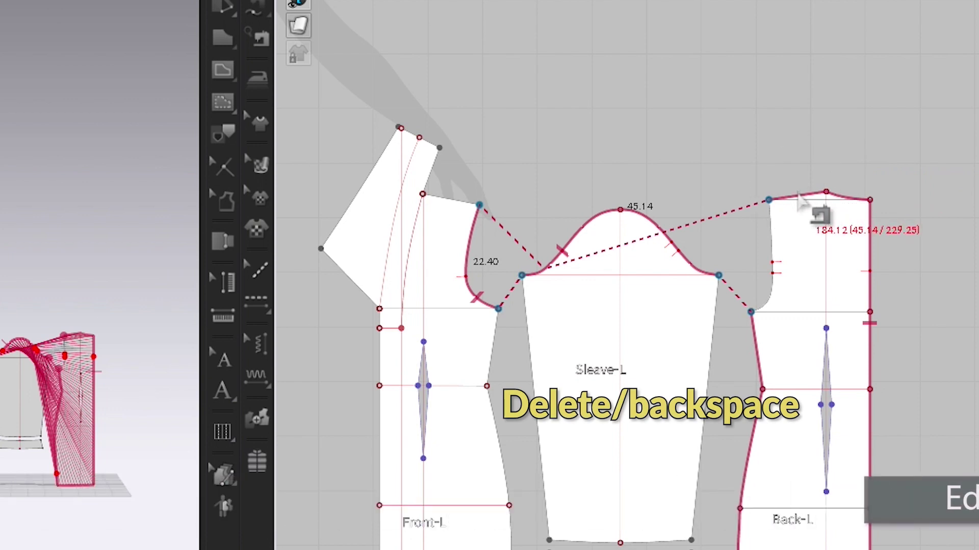
pyautogui.press('Delete')
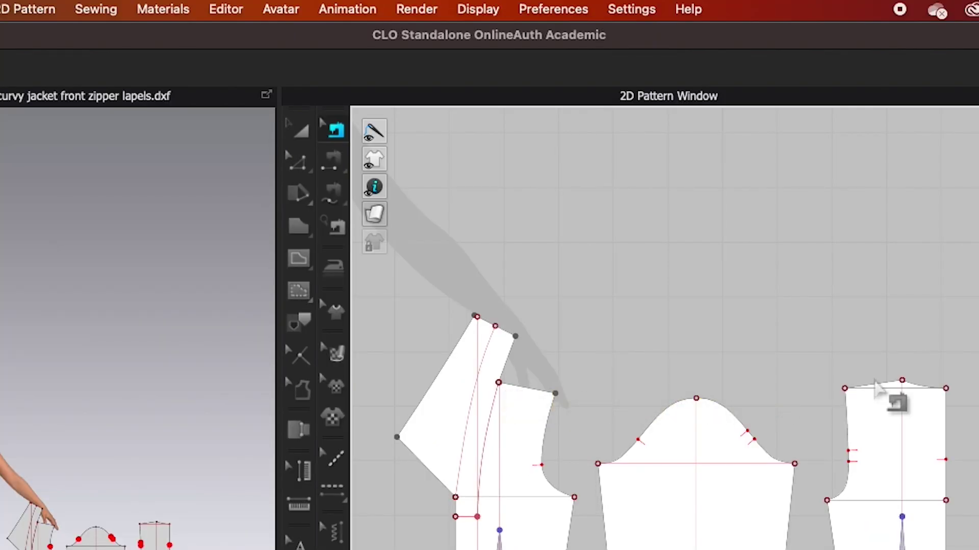
# - Sew the full Sleeve-L cap to the Front-L armhole and then the Back-L armhole using Free Sewing
pyautogui.click(332, 197)
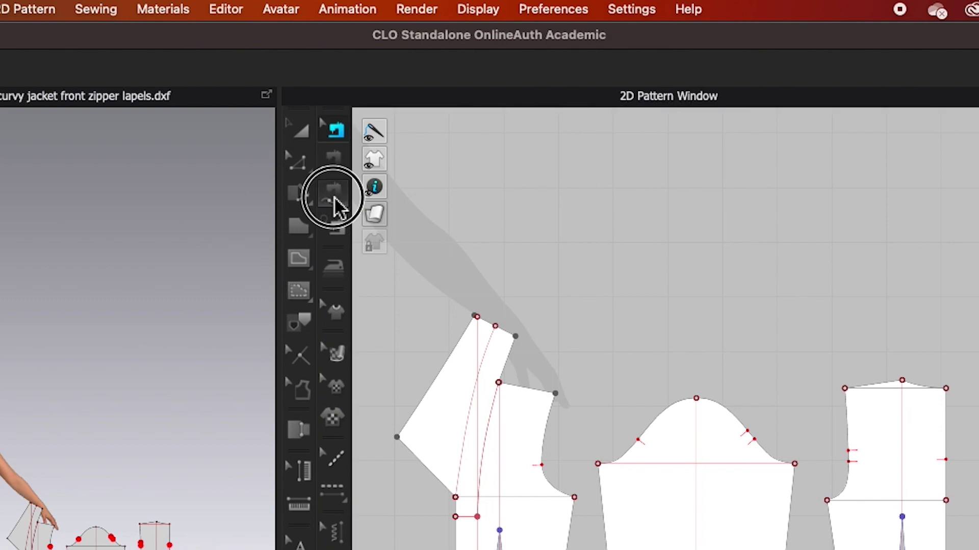
pyautogui.click(422, 193)
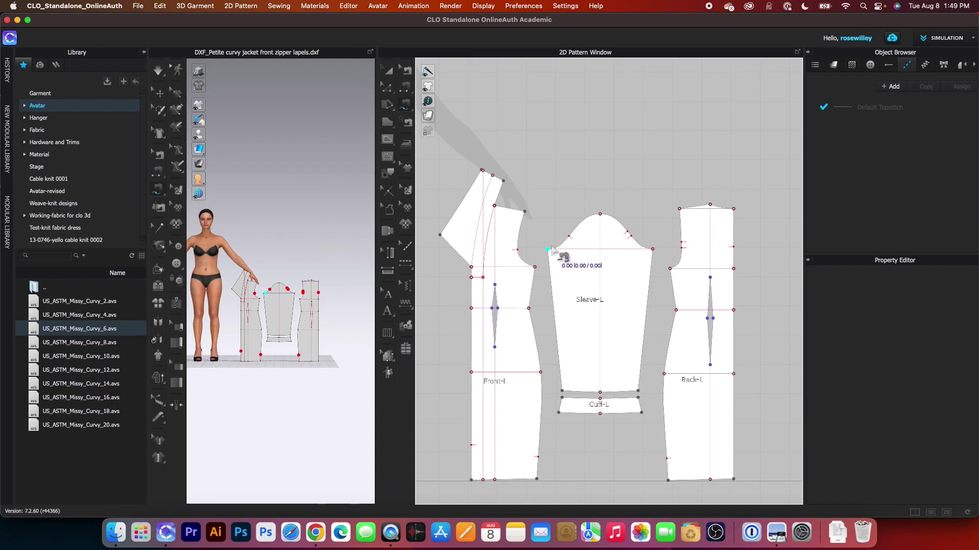
pyautogui.click(597, 464)
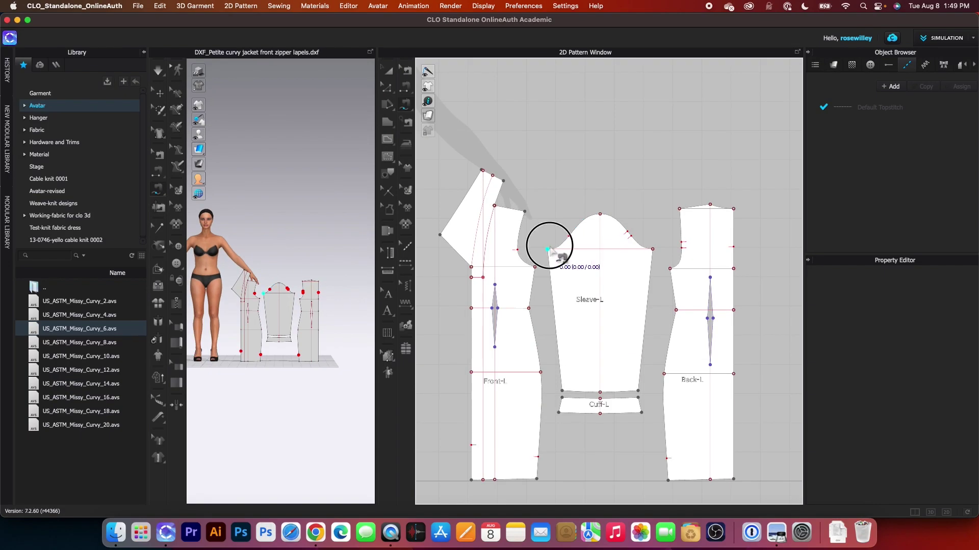
pyautogui.click(653, 250)
pyautogui.click(534, 266)
pyautogui.click(525, 212)
pyautogui.click(679, 209)
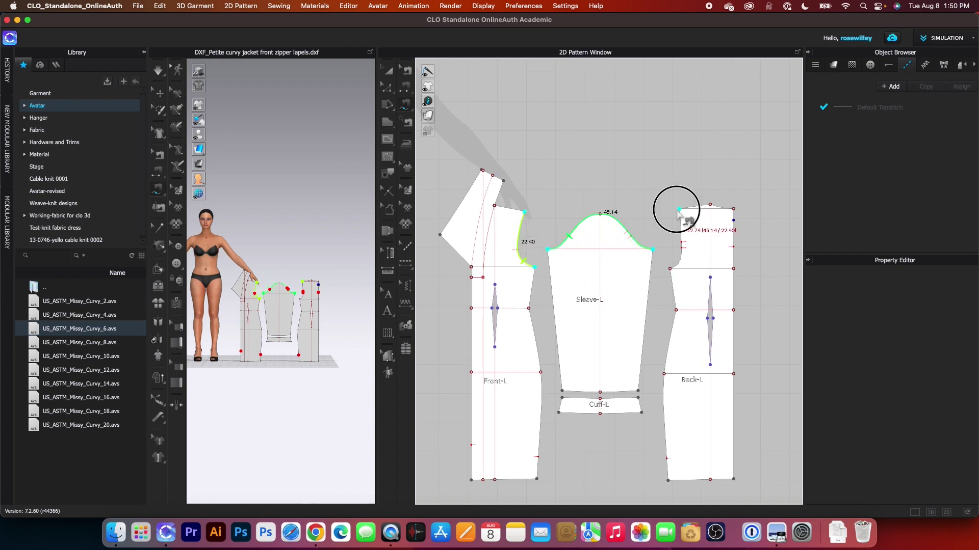
pyautogui.click(670, 268)
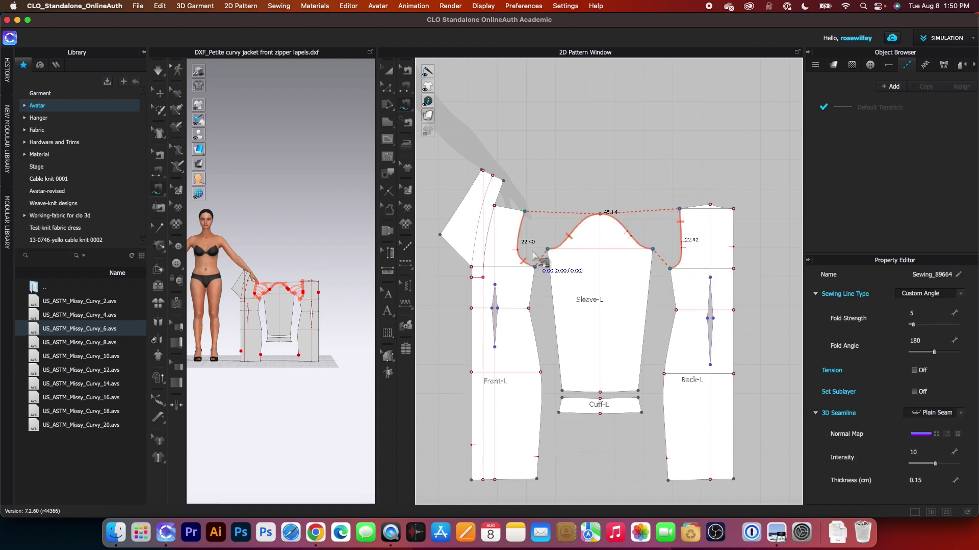
# - Free-sew the Front-L side seam to the Back-L side seam from the underarm point down to the notch above the hem
pyautogui.click(534, 268)
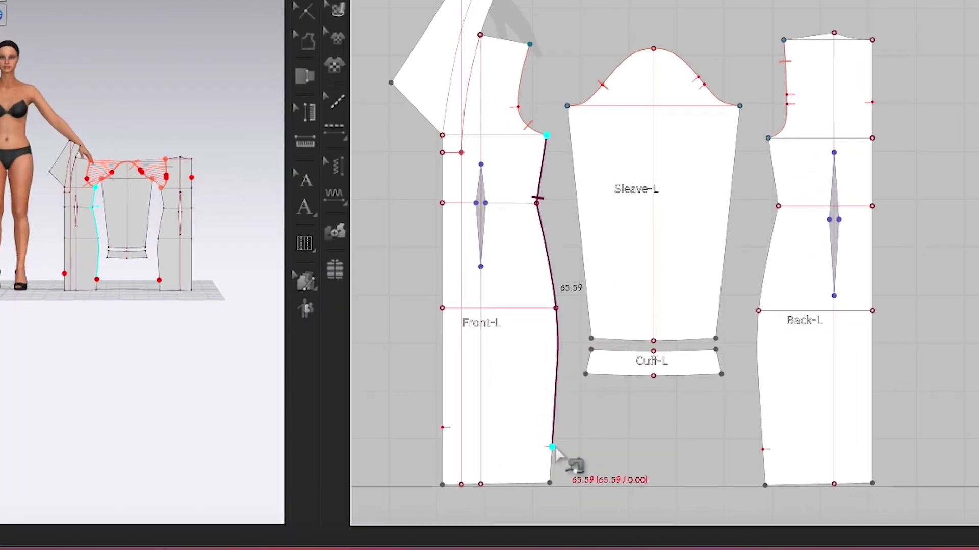
pyautogui.click(552, 448)
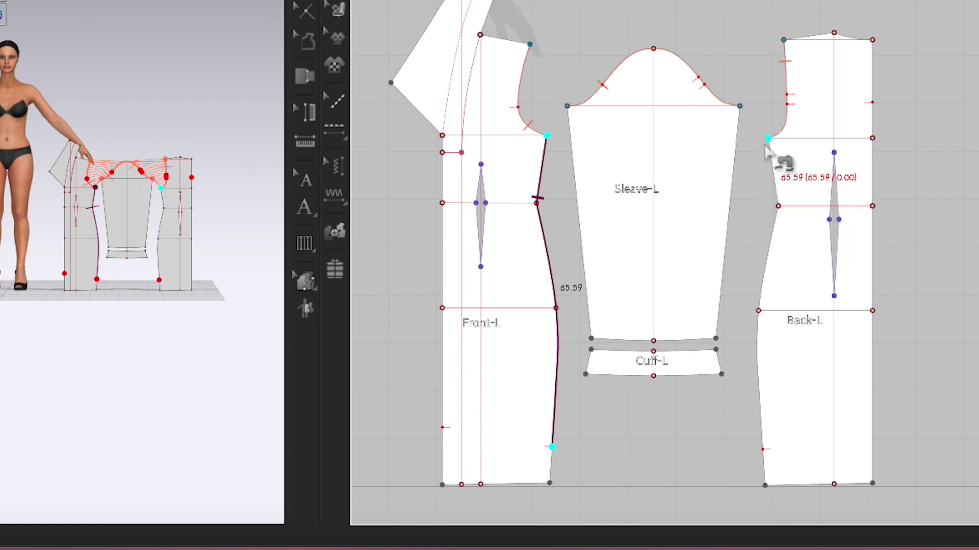
pyautogui.click(768, 139)
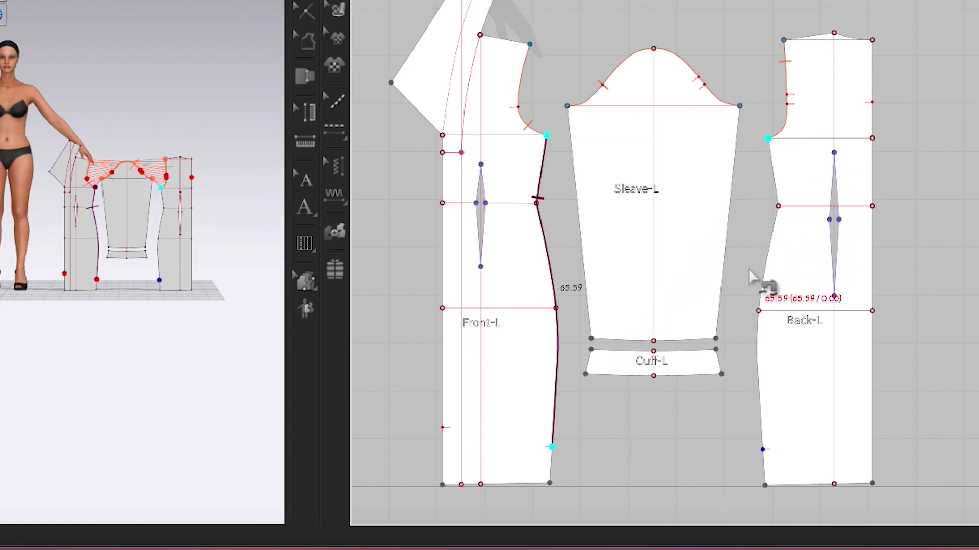
pyautogui.click(762, 449)
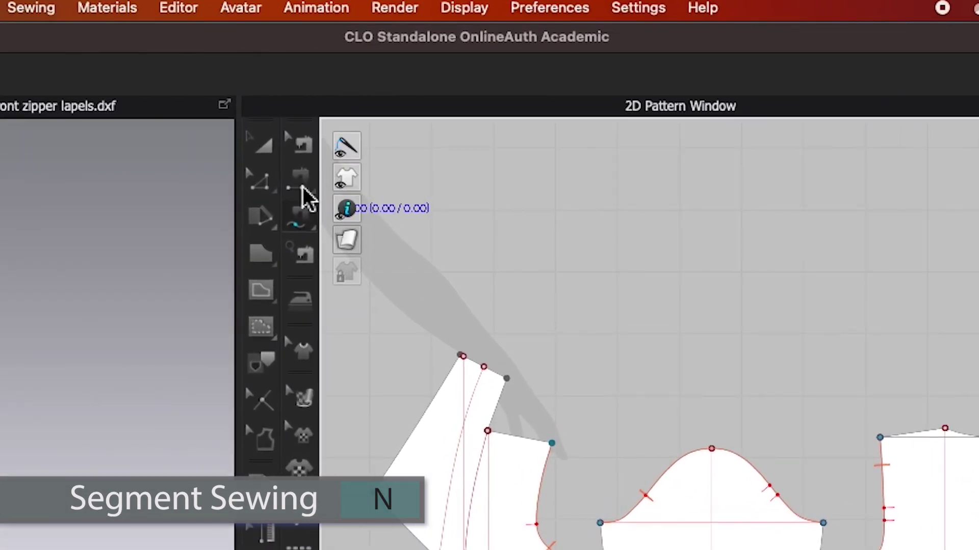
# - Use Segment Sewing to join the two Sleeve-L underarm edges and attach the sleeve hem to the upper edge of Cuff-L
pyautogui.click(339, 149)
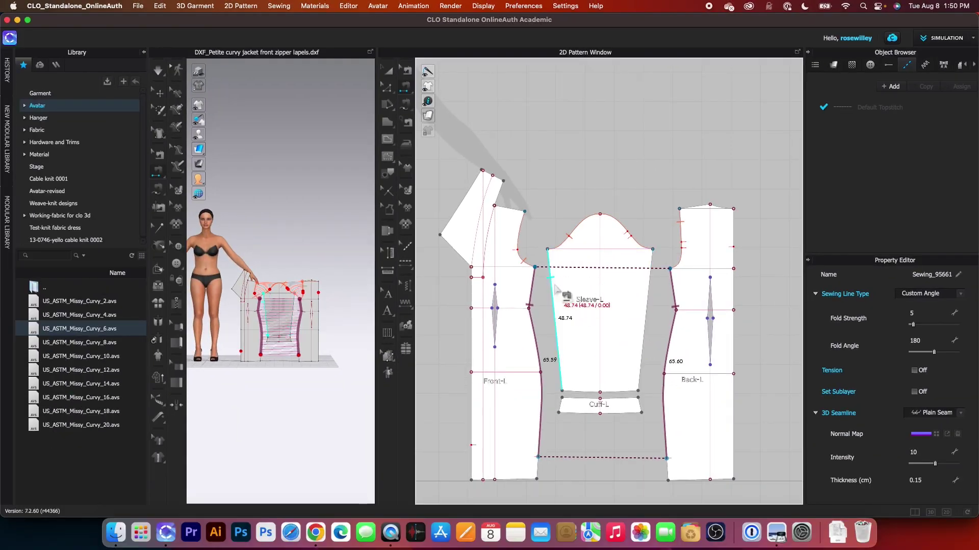
pyautogui.click(551, 301)
pyautogui.click(648, 284)
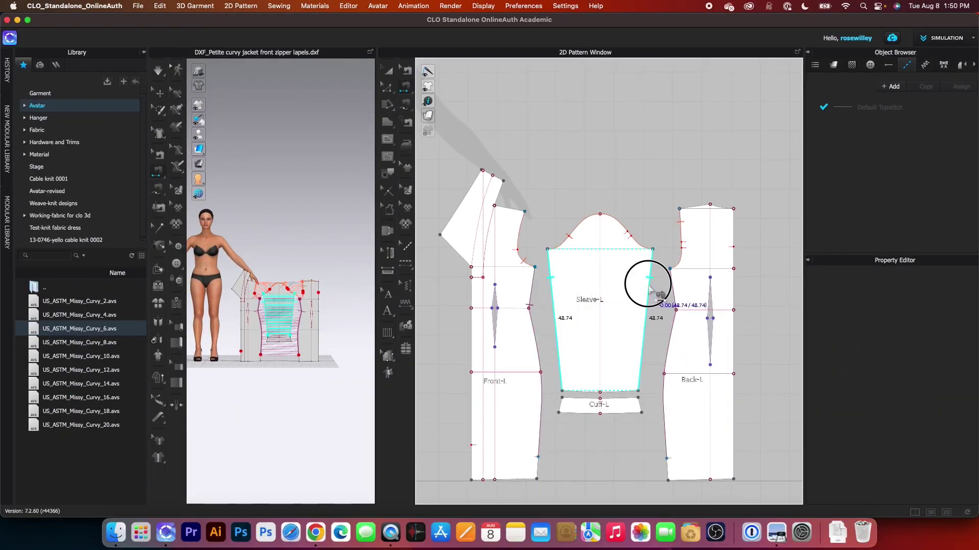
pyautogui.click(587, 391)
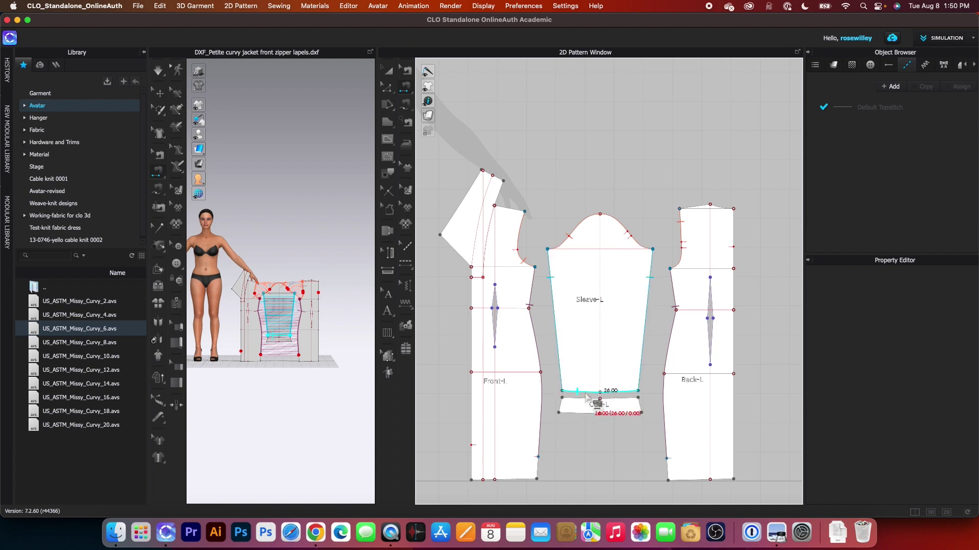
pyautogui.click(585, 398)
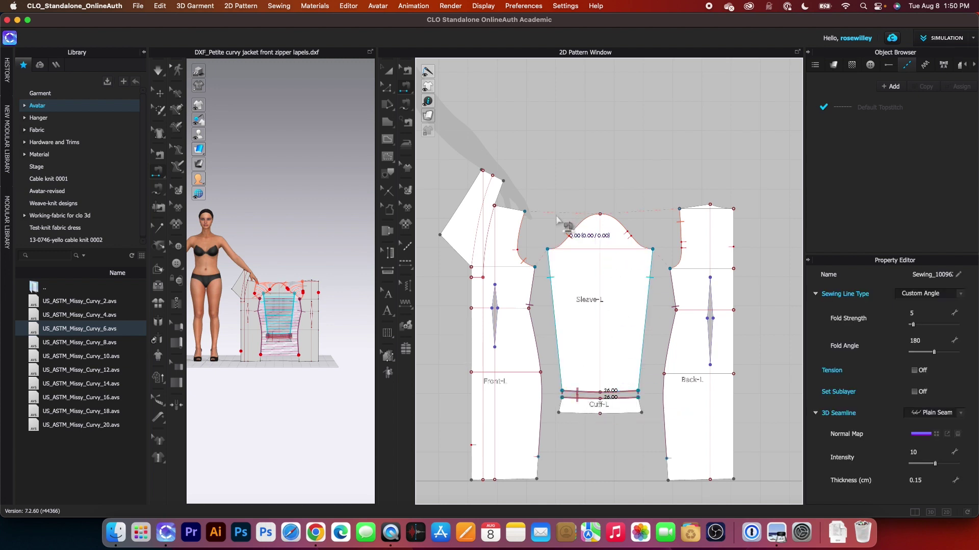
# - Sew the Front-L shoulder edge to the Back-L shoulder edge from neck to armhole with Segment Sewing
pyautogui.click(507, 211)
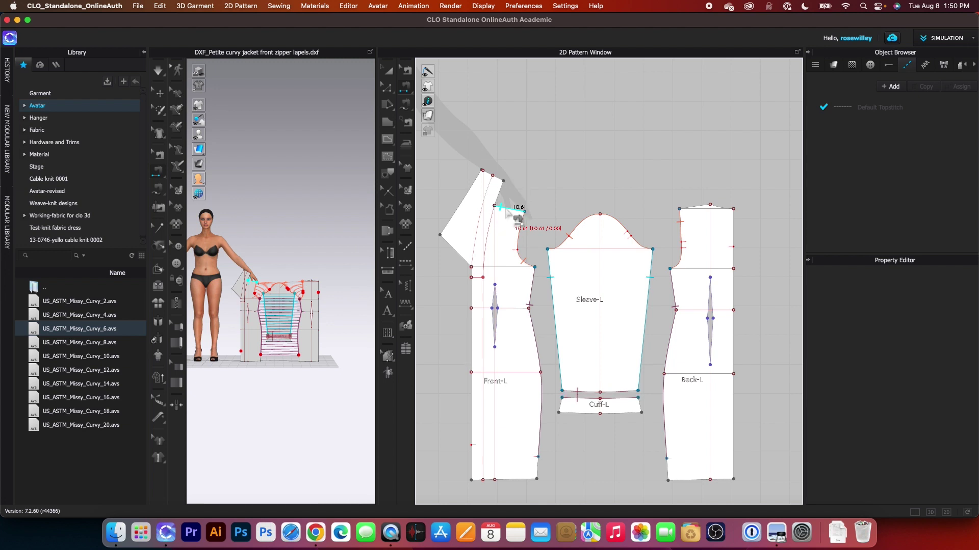
pyautogui.click(706, 212)
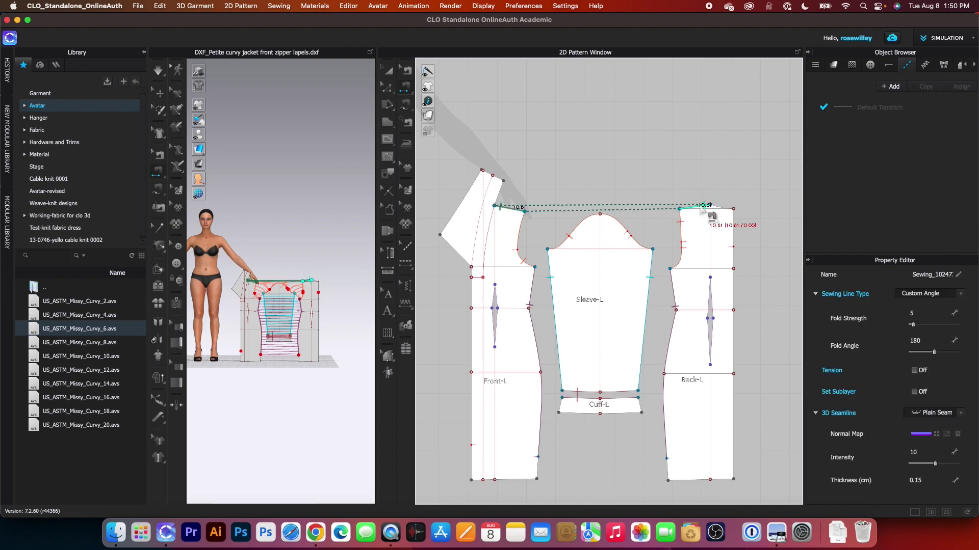
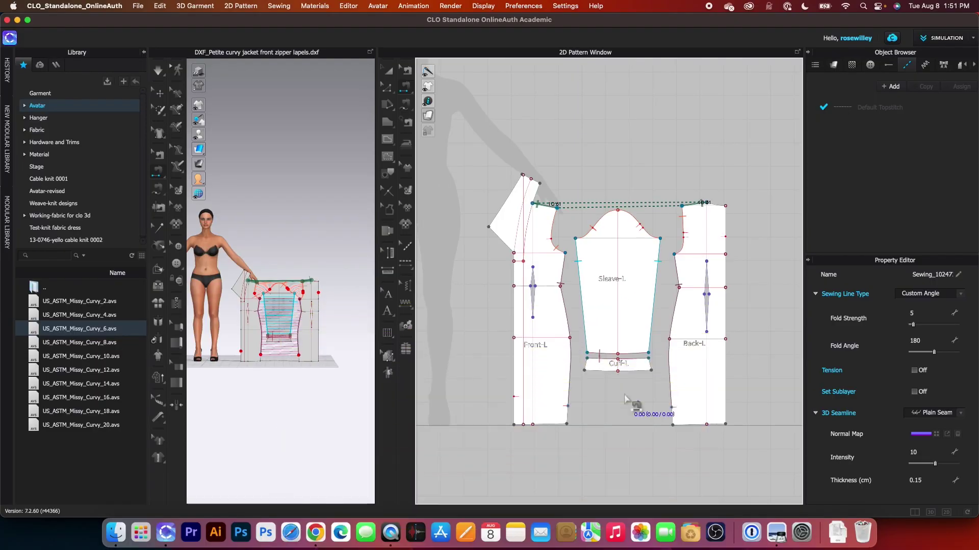
pyautogui.click(500, 239)
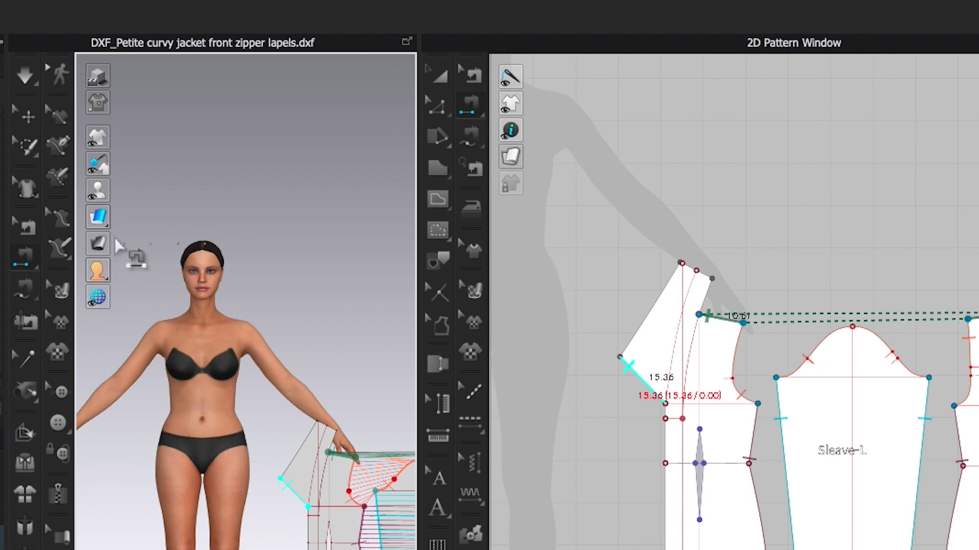
# - Show the avatar's arrangement points and place Front-L on the waist-level front point on the avatar's left side
pyautogui.moveTo(99, 192)
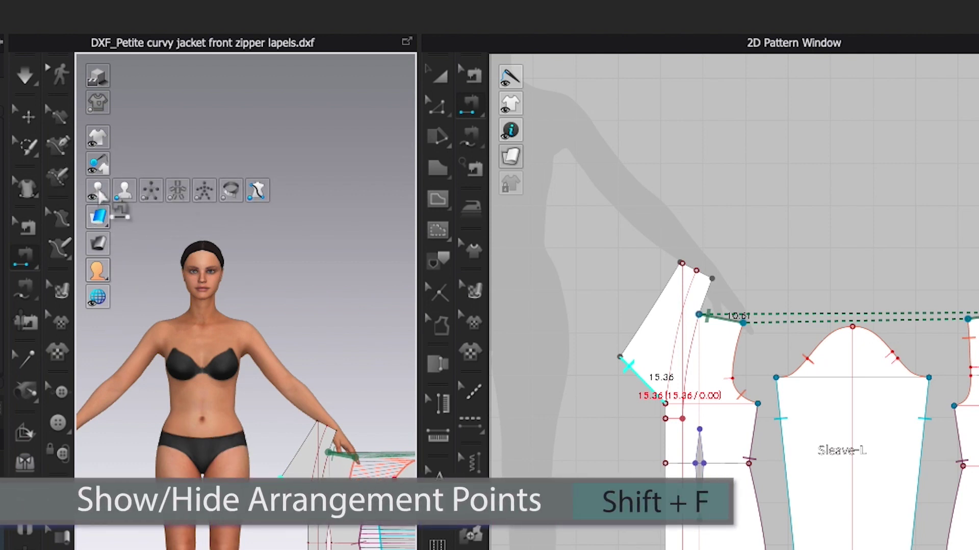
pyautogui.click(153, 191)
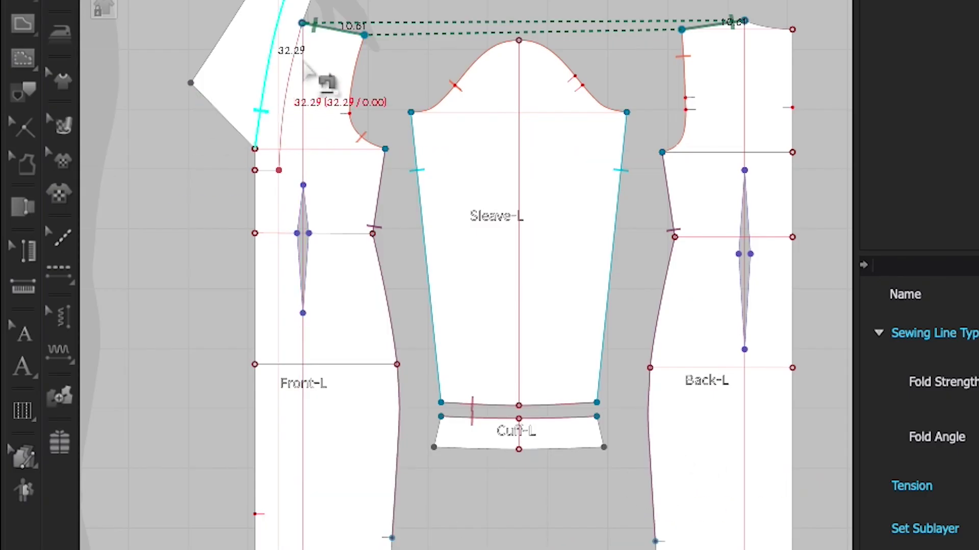
pyautogui.click(654, 527)
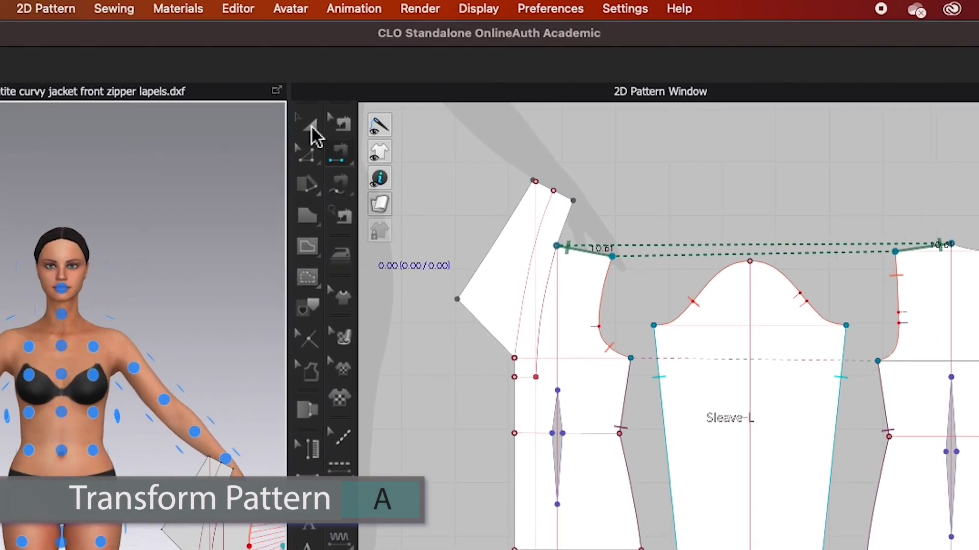
pyautogui.click(311, 127)
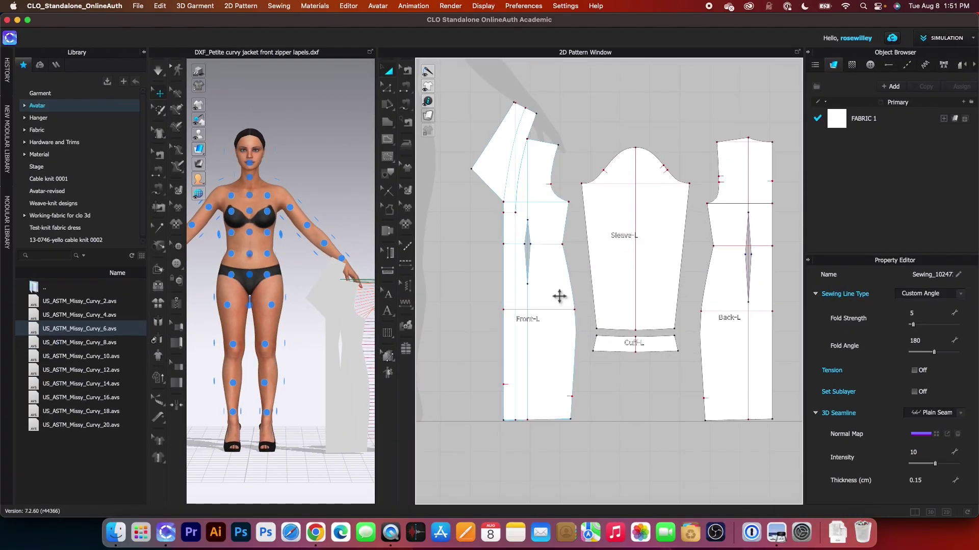
pyautogui.click(559, 296)
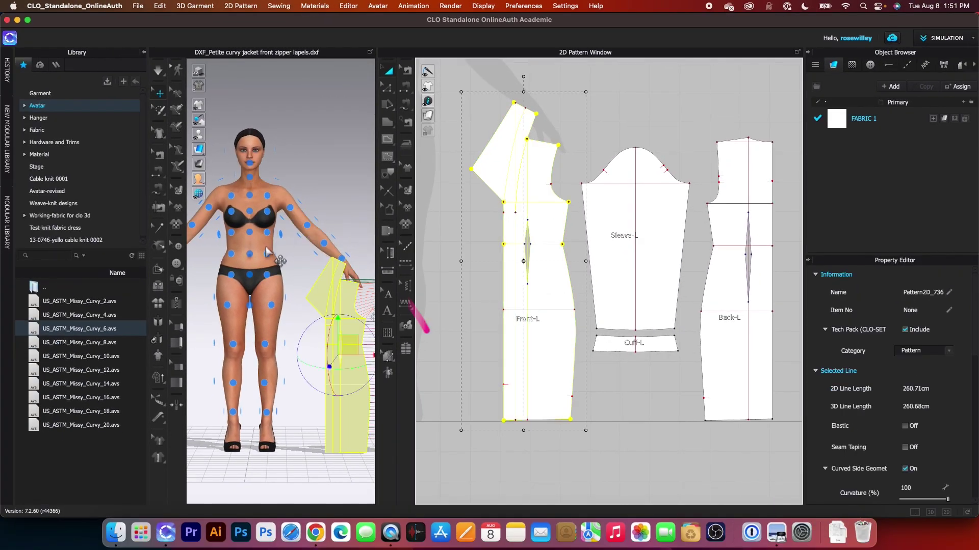
pyautogui.moveTo(266, 258)
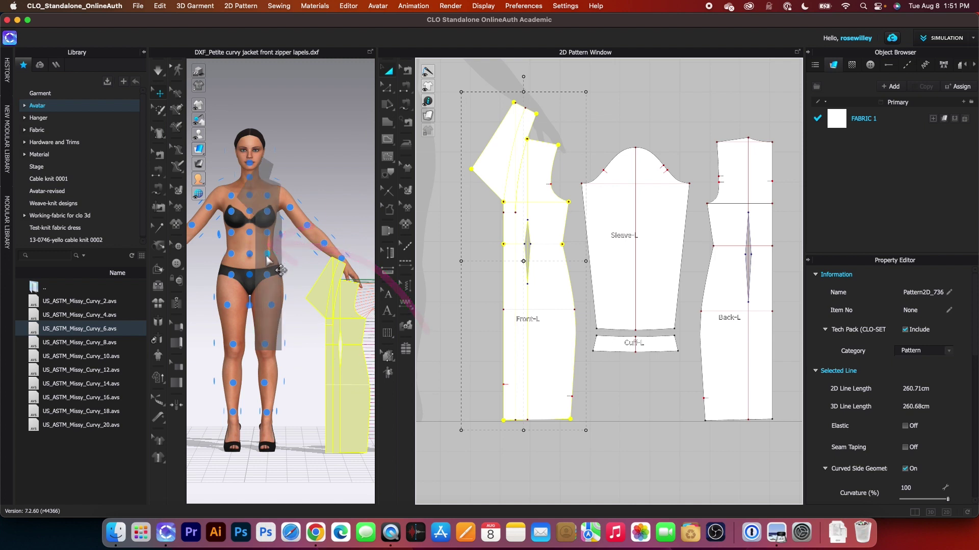
pyautogui.click(267, 258)
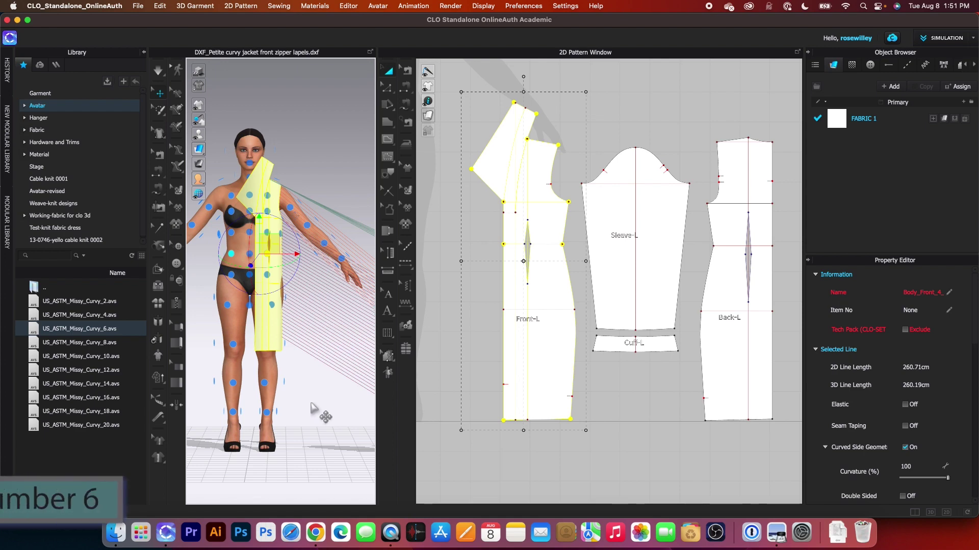
# - Place Sleeve-L and Cuff-L together on the outer arrangement point of the avatar's left arm
pyautogui.press('6')
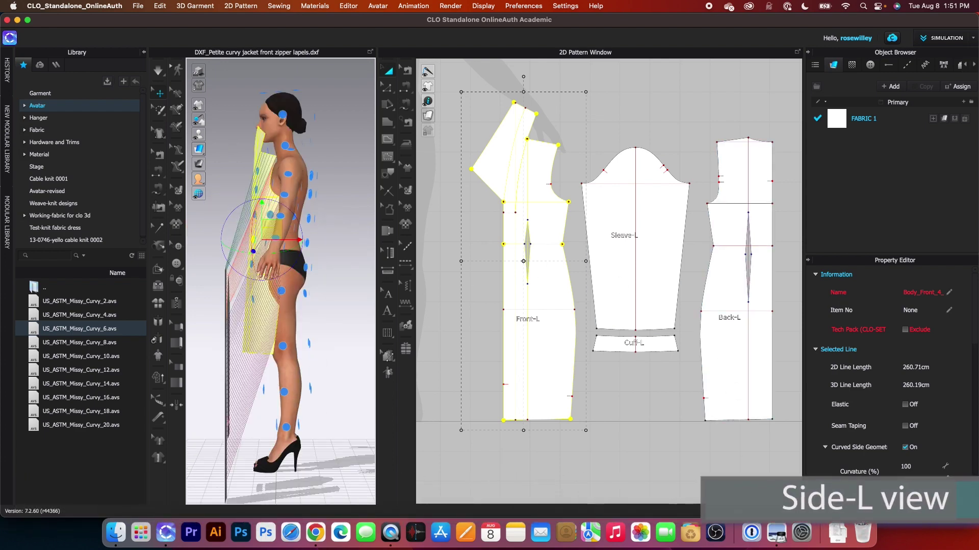
pyautogui.click(606, 106)
pyautogui.moveTo(572, 99); pyautogui.dragTo(694, 392)
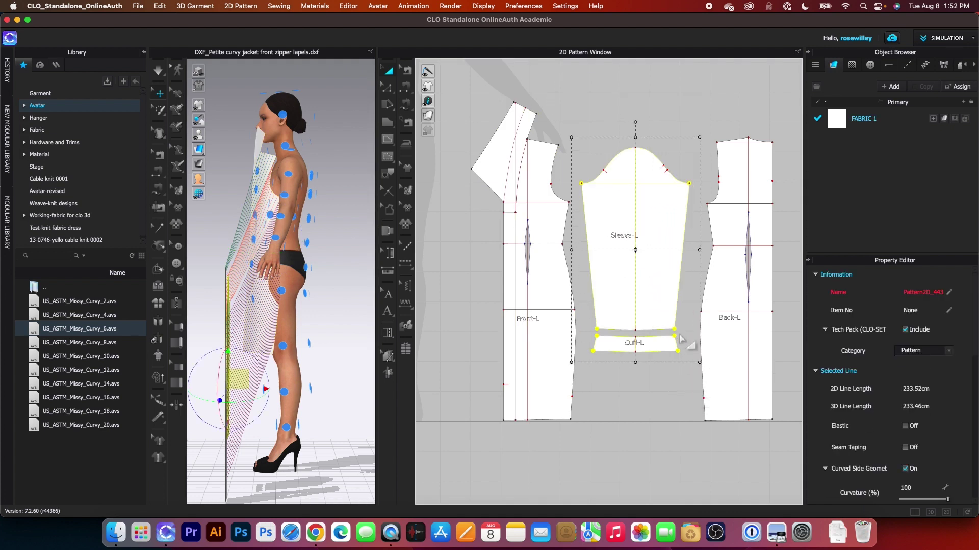
pyautogui.click(284, 220)
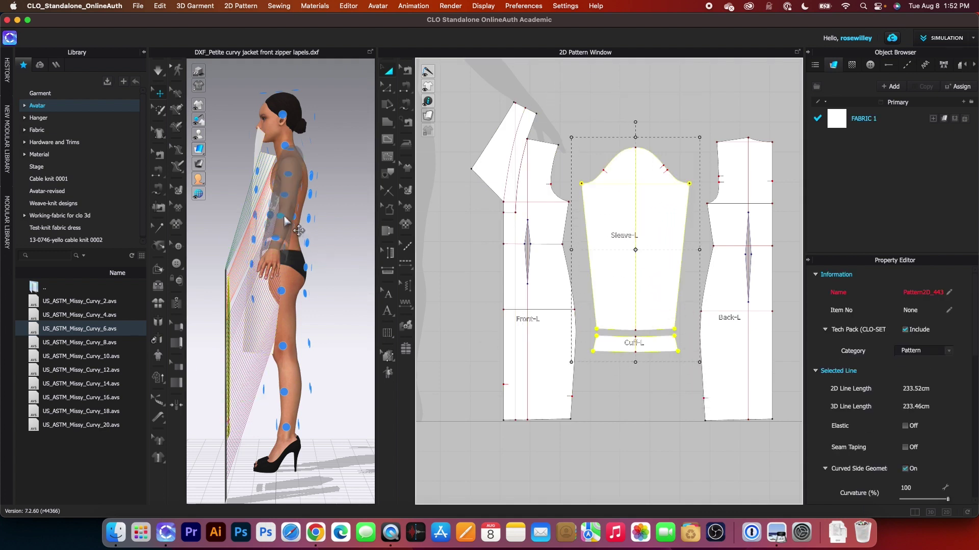
pyautogui.click(286, 220)
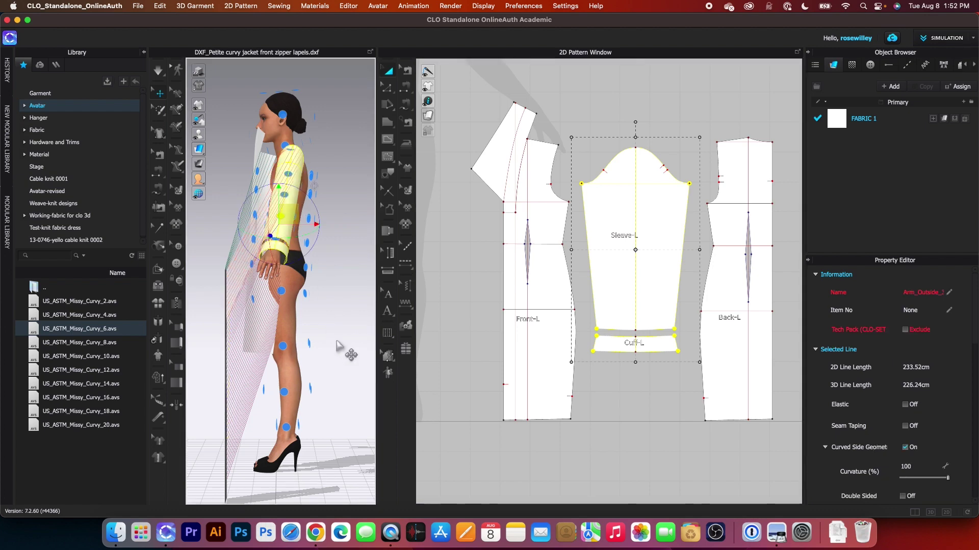
# - Place Back-L on the waist-level back arrangement point on the avatar's left side
pyautogui.press('8')
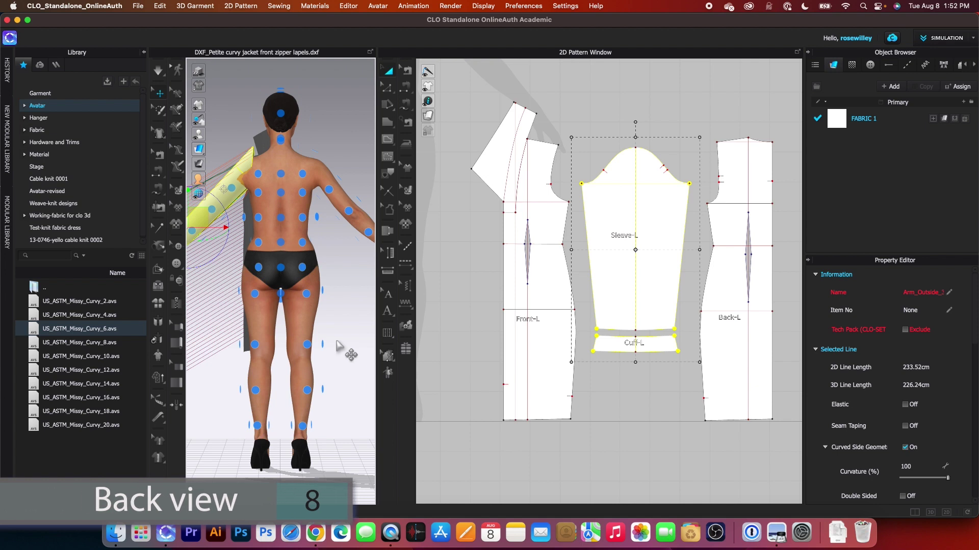
pyautogui.scroll(-2, 586, 328)
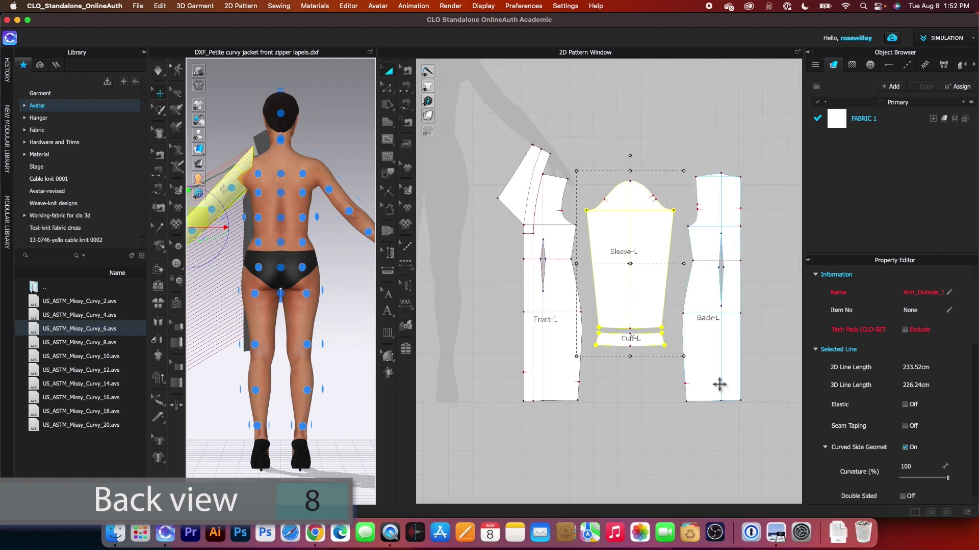
pyautogui.click(739, 358)
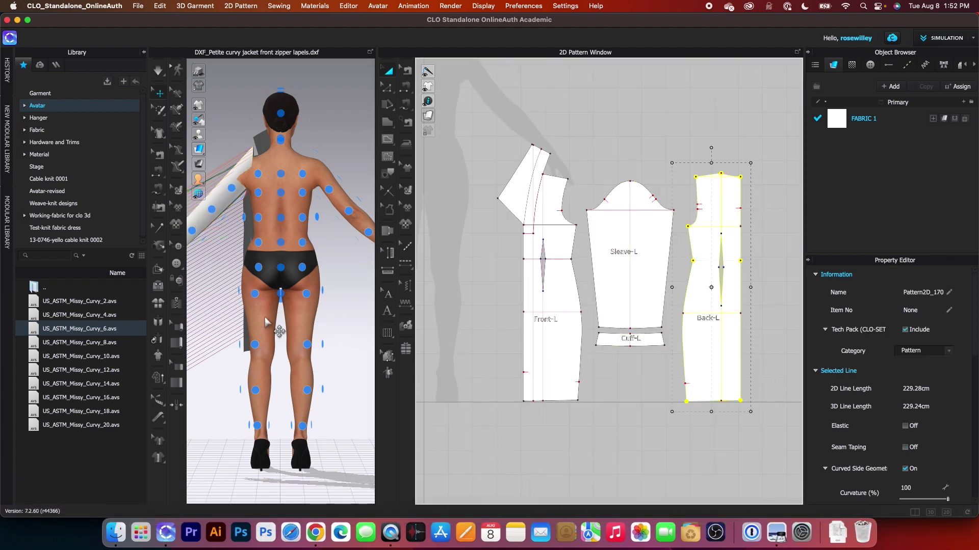
pyautogui.click(259, 243)
pyautogui.click(258, 244)
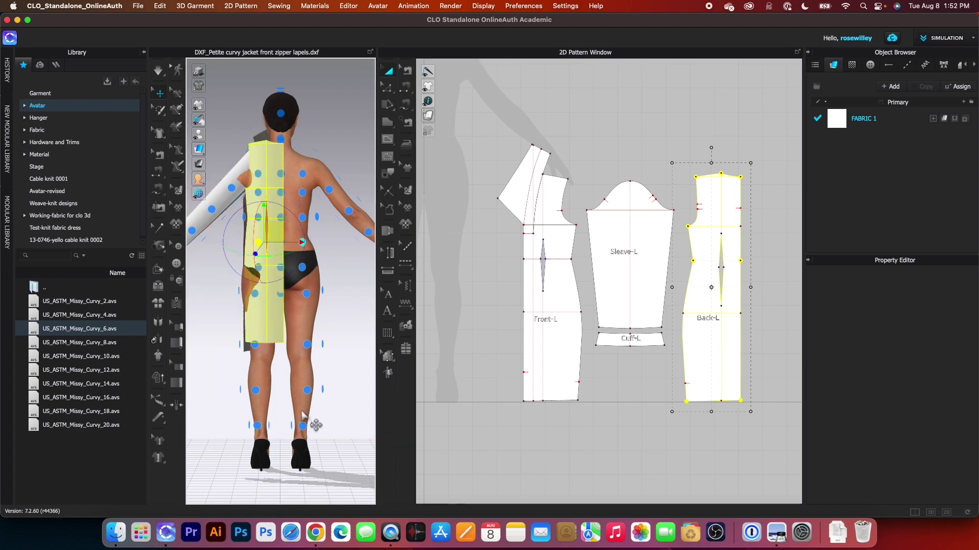
# - Hide the arrangement points on the avatar and view the arranged jacket pieces from a front angle
pyautogui.moveTo(225, 426); pyautogui.dragTo(326, 423, button='right')
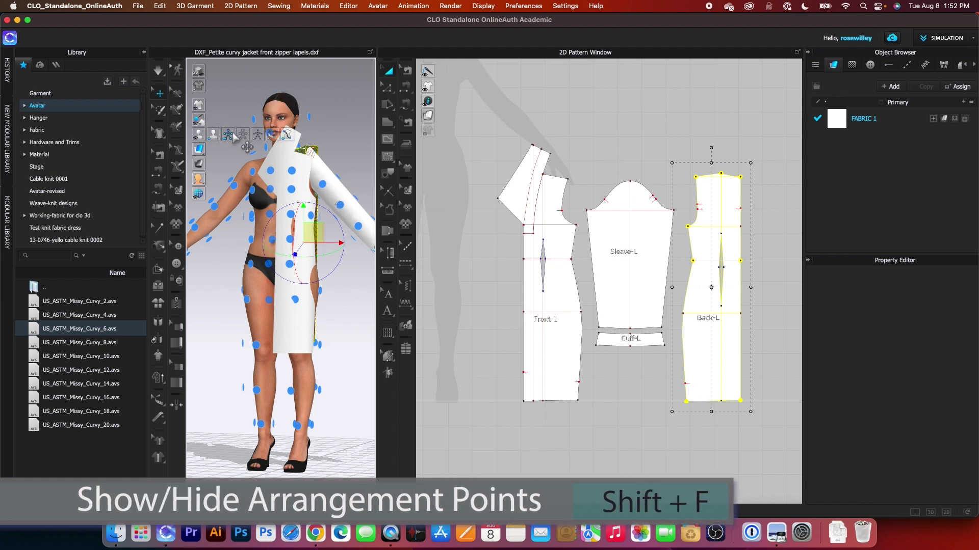
pyautogui.click(229, 137)
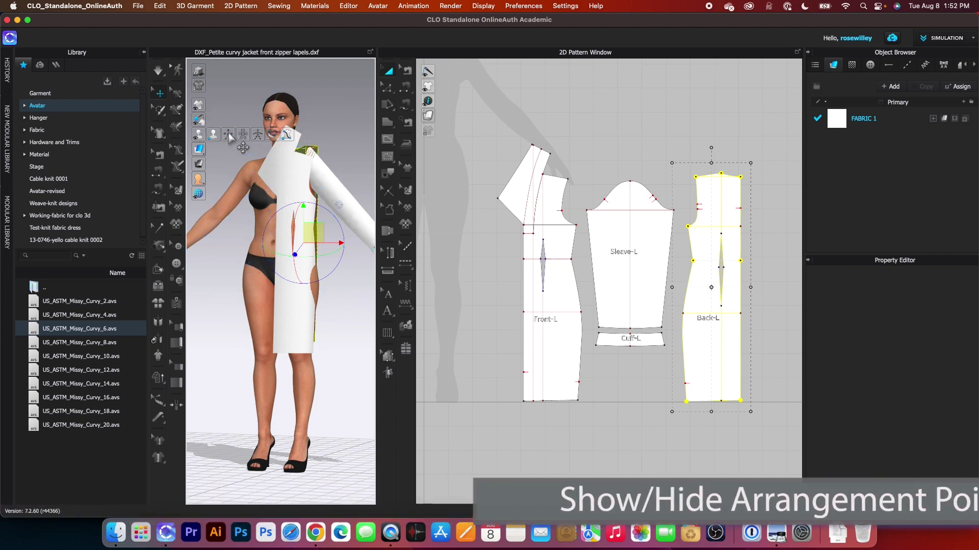
pyautogui.scroll(3, 321, 332)
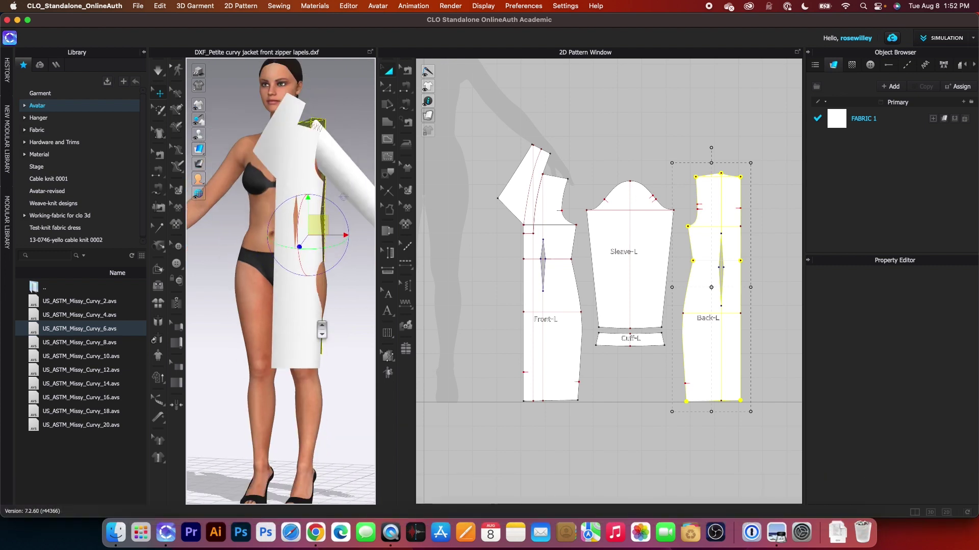
# - Move Front-L slightly outward toward the avatar's left side in the 3D view
pyautogui.click(305, 175)
pyautogui.moveTo(319, 291); pyautogui.dragTo(358, 351, button='right')
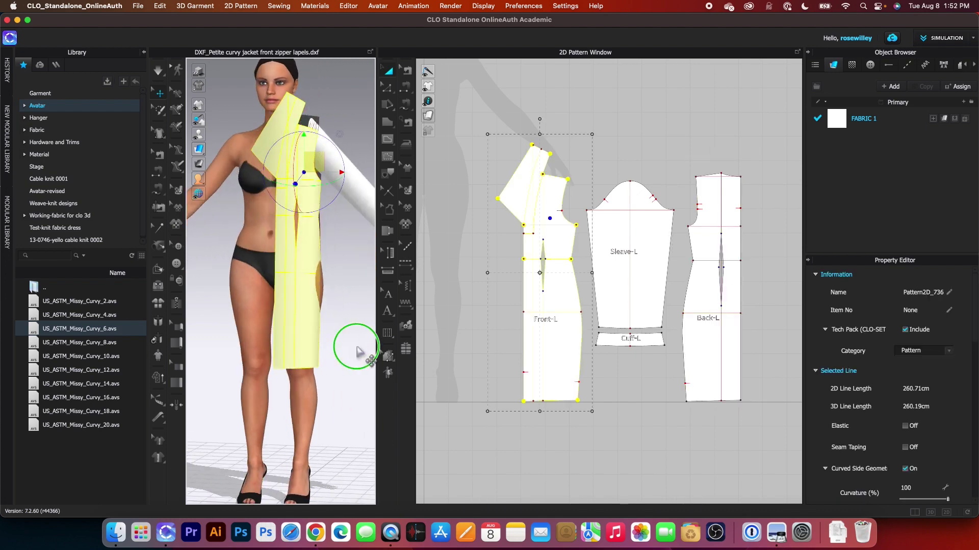
pyautogui.moveTo(319, 167); pyautogui.dragTo(323, 166)
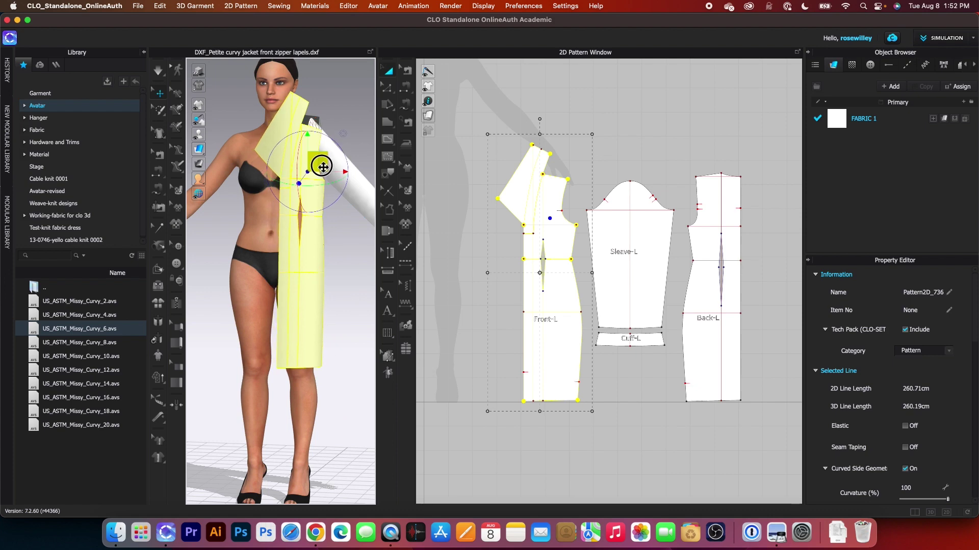
# - Shift Back-L slightly outward toward the avatar's left side behind the body
pyautogui.moveTo(333, 347); pyautogui.dragTo(141, 360, button='right')
pyautogui.click(322, 265)
pyautogui.moveTo(329, 261); pyautogui.dragTo(325, 264)
pyautogui.moveTo(223, 332)
pyautogui.mouseDown(button='right')
pyautogui.moveTo(352, 328)
pyautogui.moveTo(313, 279)
pyautogui.moveTo(264, 336)
pyautogui.moveTo(230, 330)
pyautogui.mouseUp(button='right')
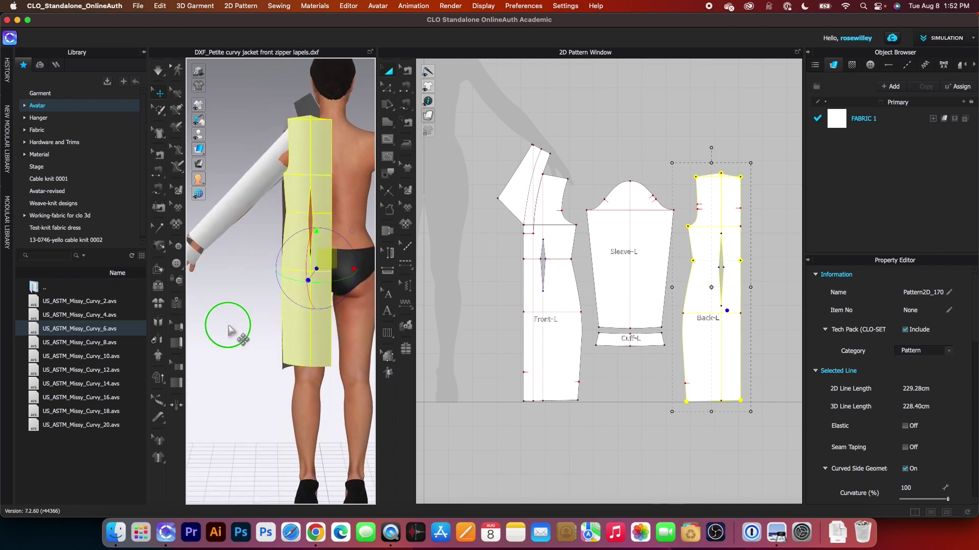
# - Slide Cuff-L down over the avatar's left wrist so it clears the end of Sleeve-L, and switch to the front view
pyautogui.click(258, 184)
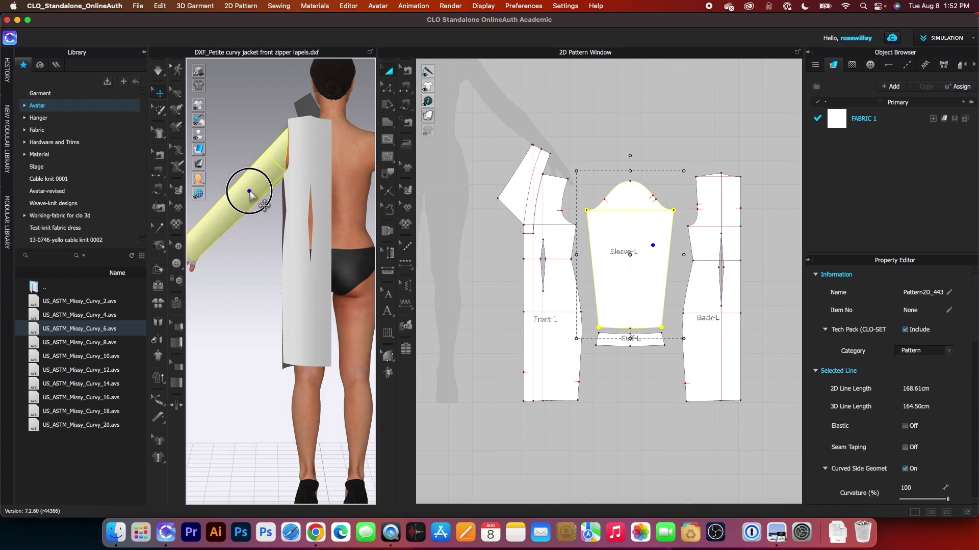
pyautogui.moveTo(251, 207); pyautogui.dragTo(275, 113, button='right')
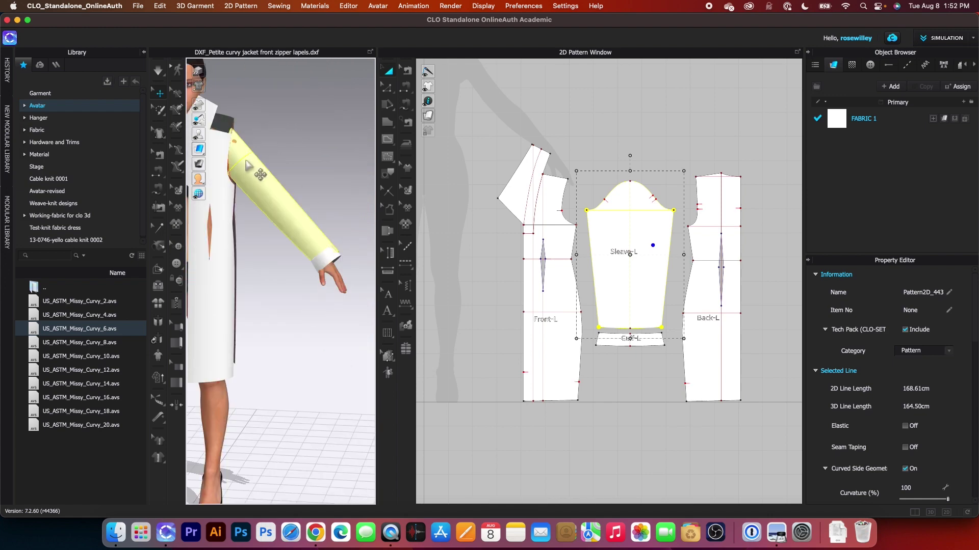
pyautogui.moveTo(246, 159); pyautogui.dragTo(361, 292, button='right')
pyautogui.click(347, 279)
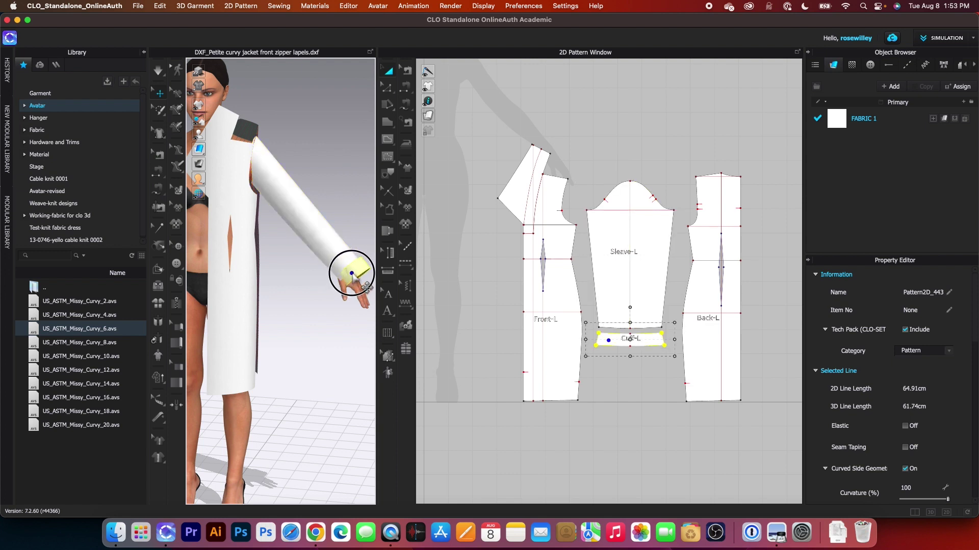
pyautogui.moveTo(347, 279); pyautogui.dragTo(348, 282)
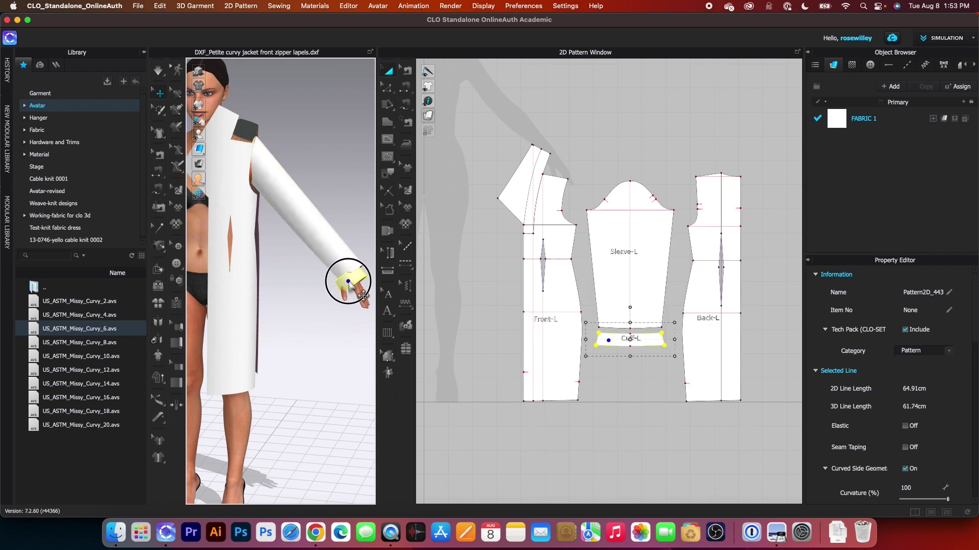
pyautogui.moveTo(341, 362); pyautogui.dragTo(345, 337, button='right')
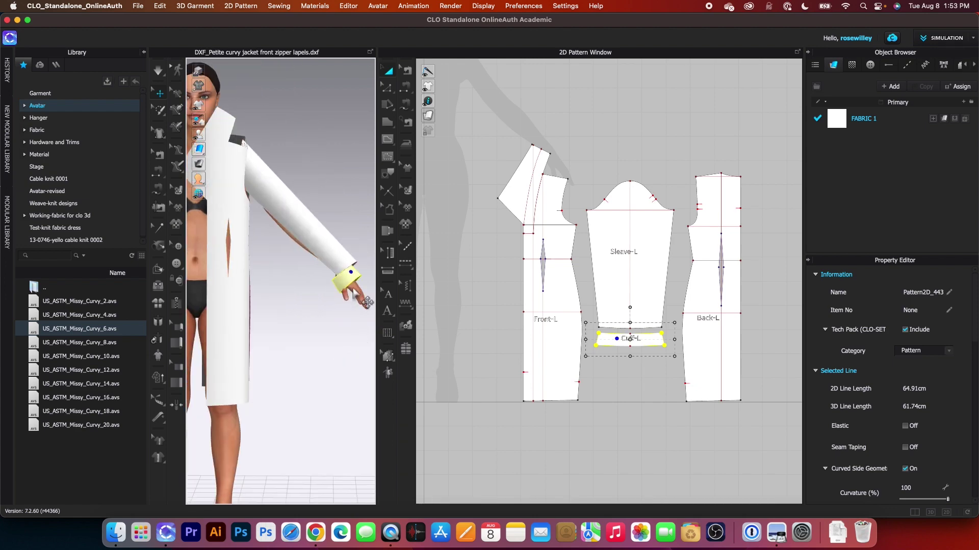
pyautogui.click(323, 228)
pyautogui.moveTo(330, 404)
pyautogui.mouseDown(button='right')
pyautogui.moveTo(201, 408)
pyautogui.moveTo(356, 409)
pyautogui.moveTo(320, 404)
pyautogui.mouseUp(button='right')
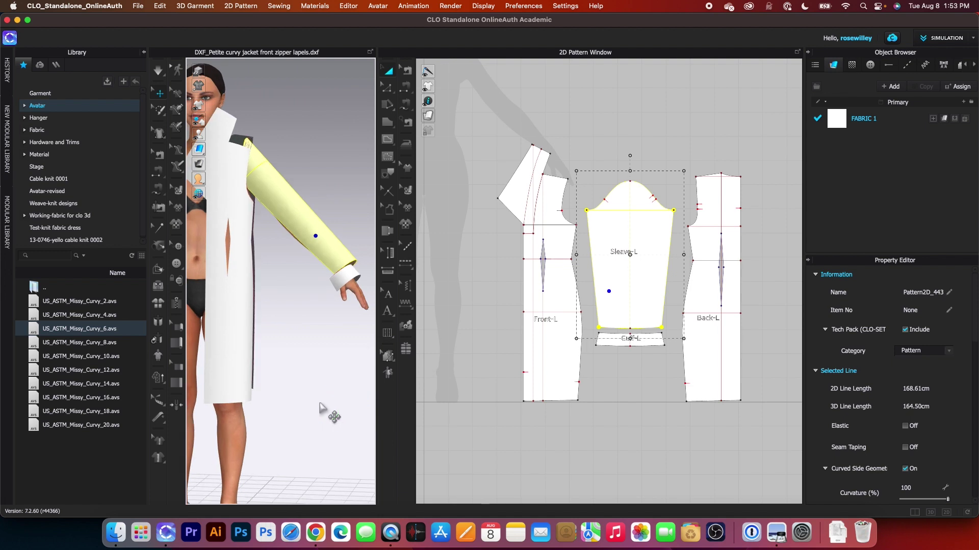
pyautogui.press('2')
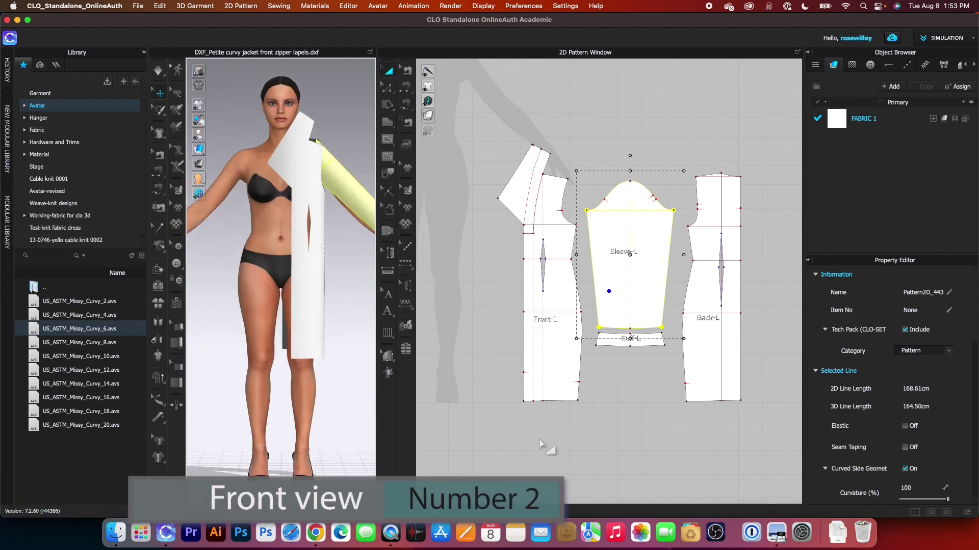
# - Sew the two sides of the Front-L waist dart together with Segment Sewing
pyautogui.scroll(3, 479, 248)
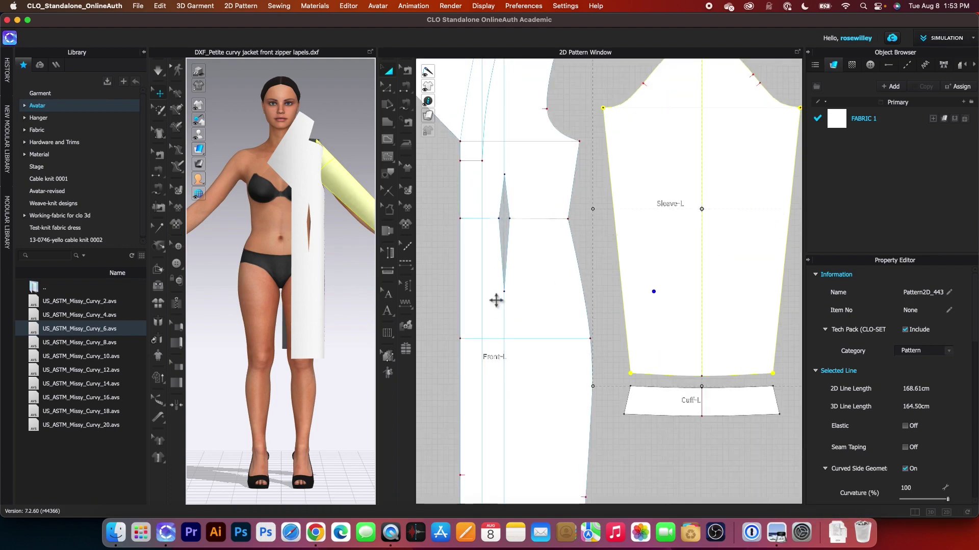
pyautogui.scroll(-3, 479, 265)
pyautogui.press('n')
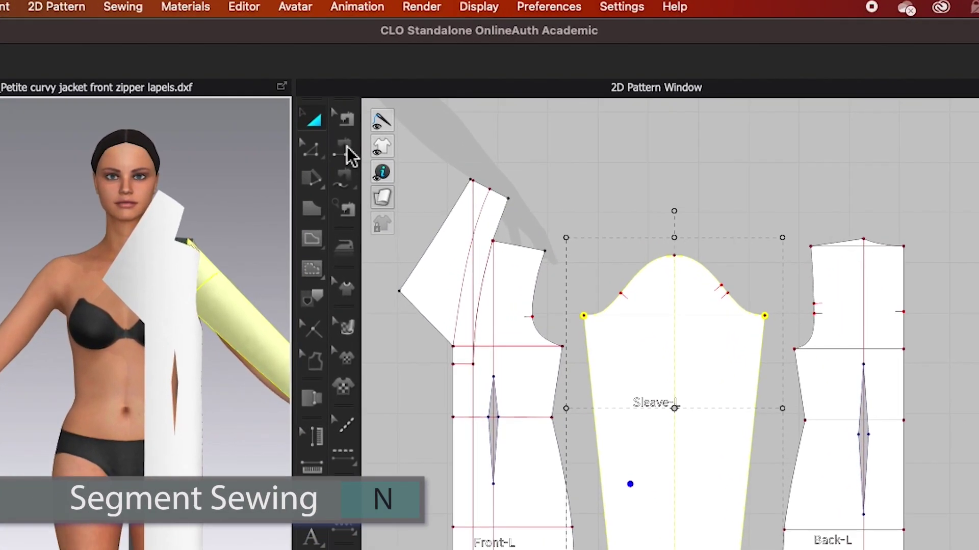
pyautogui.scroll(2, 534, 417)
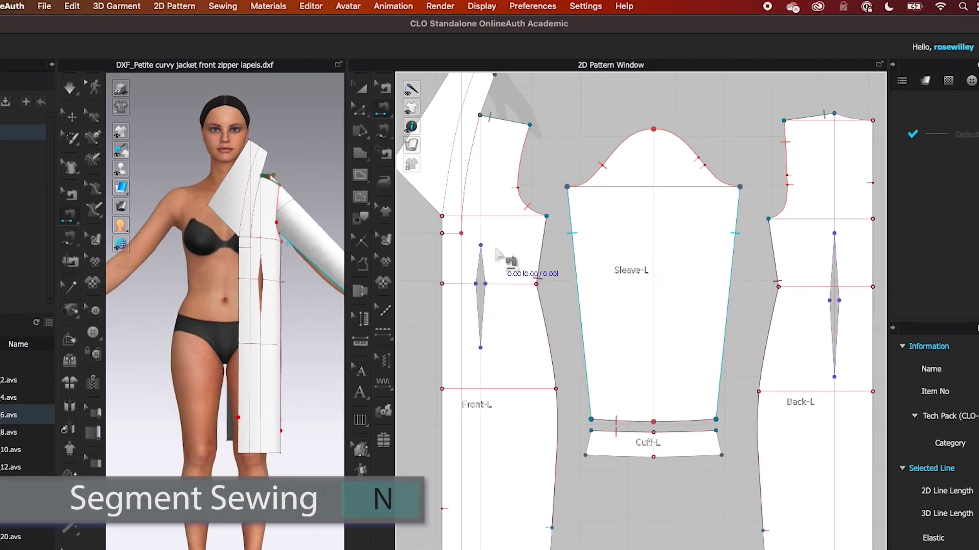
pyautogui.scroll(2, 497, 254)
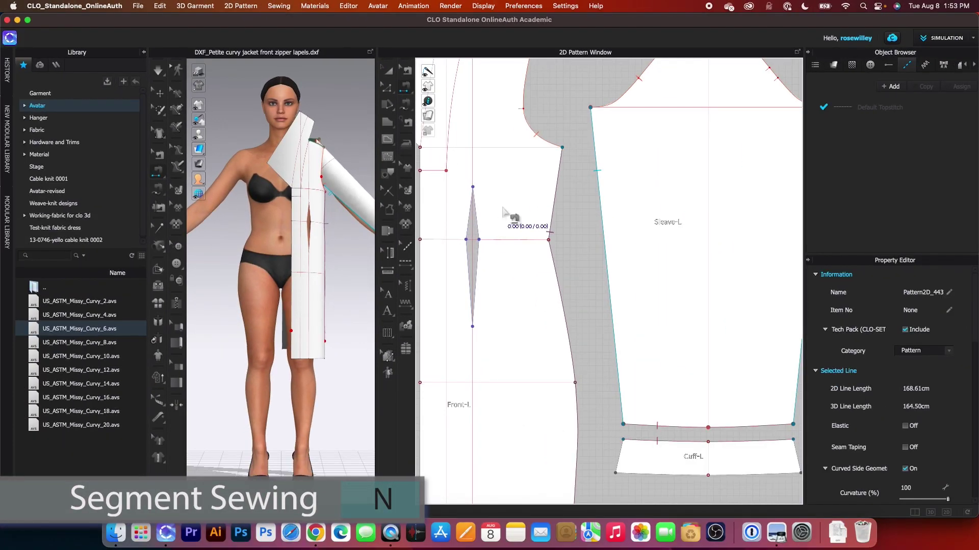
pyautogui.click(464, 269)
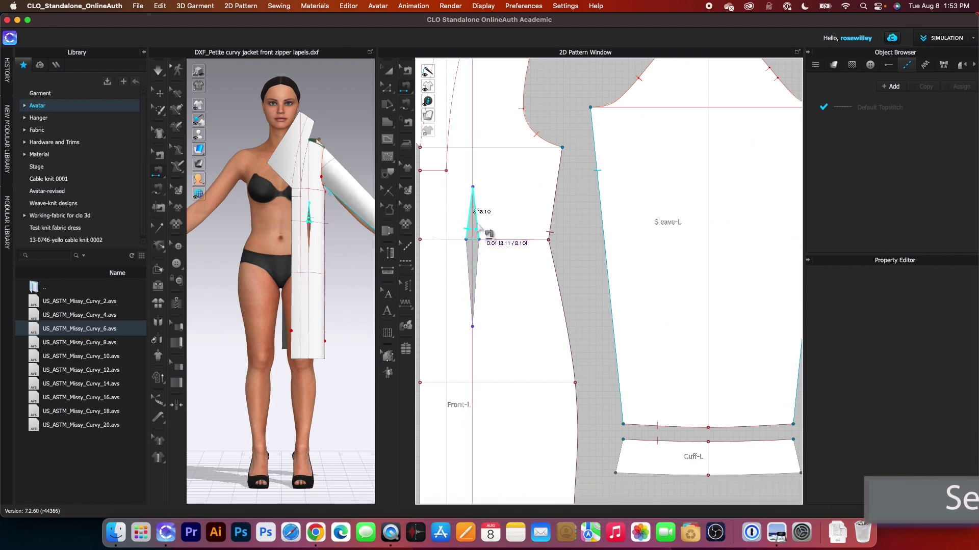
pyautogui.click(476, 218)
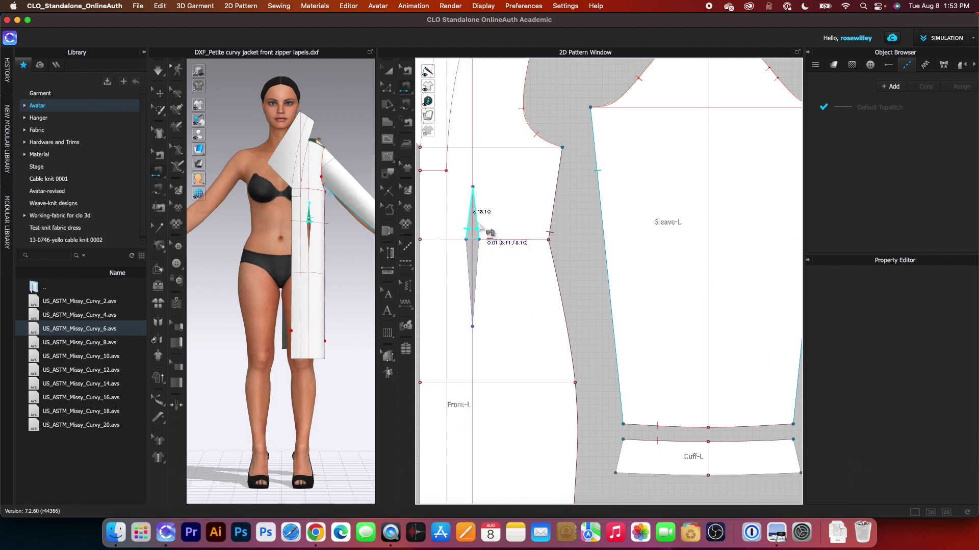
# - Sew the upper and lower legs of the Back-L waist dart together with Segment Sewing
pyautogui.scroll(-3, 683, 279)
pyautogui.scroll(3, 657, 265)
pyautogui.click(570, 204)
pyautogui.click(579, 209)
pyautogui.scroll(-2, 692, 296)
pyautogui.scroll(-3, 692, 296)
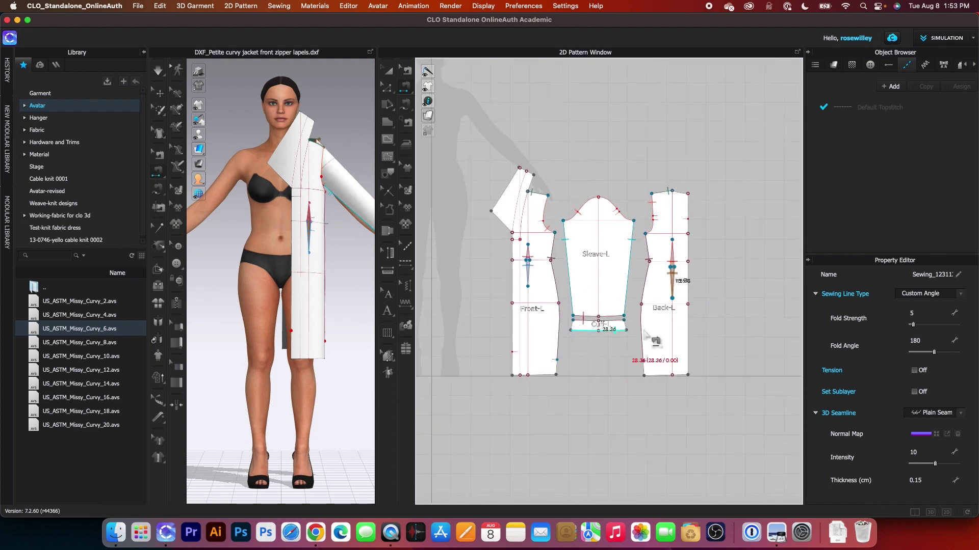
pyautogui.scroll(1, 718, 284)
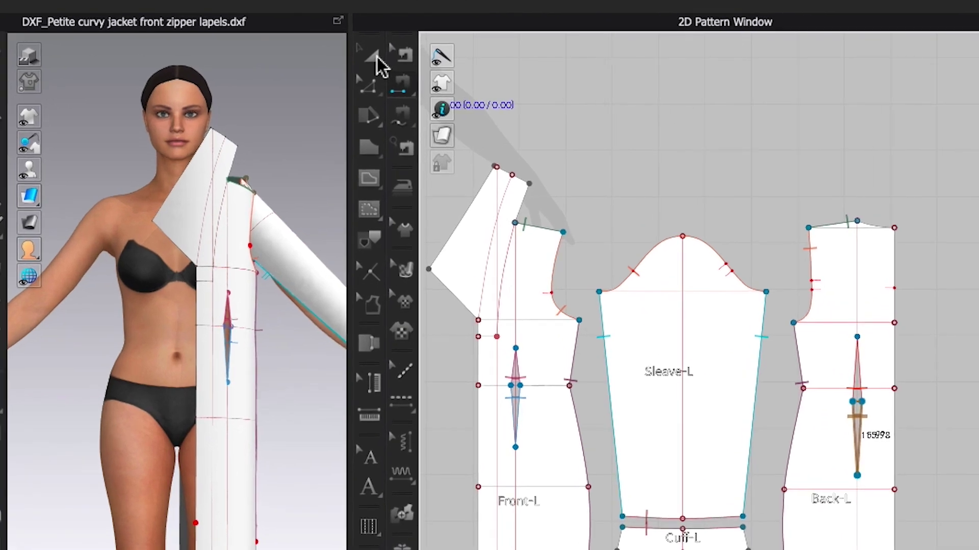
# - Clone all left-side jacket pieces as Symmetric Pattern (with Sewing) and place the mirrored set beside Back-L
pyautogui.click(388, 70)
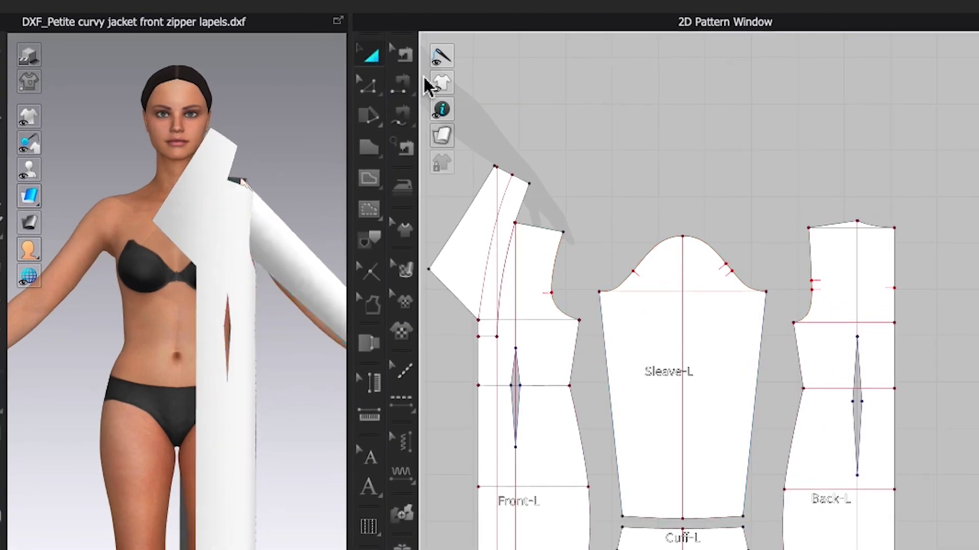
pyautogui.scroll(-3, 683, 255)
pyautogui.moveTo(456, 120); pyautogui.dragTo(662, 388)
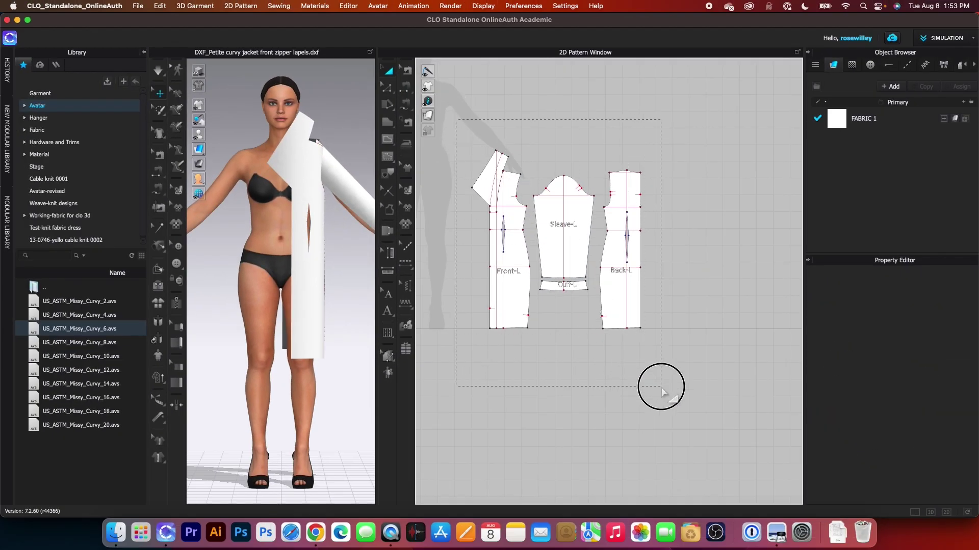
pyautogui.rightClick(581, 213)
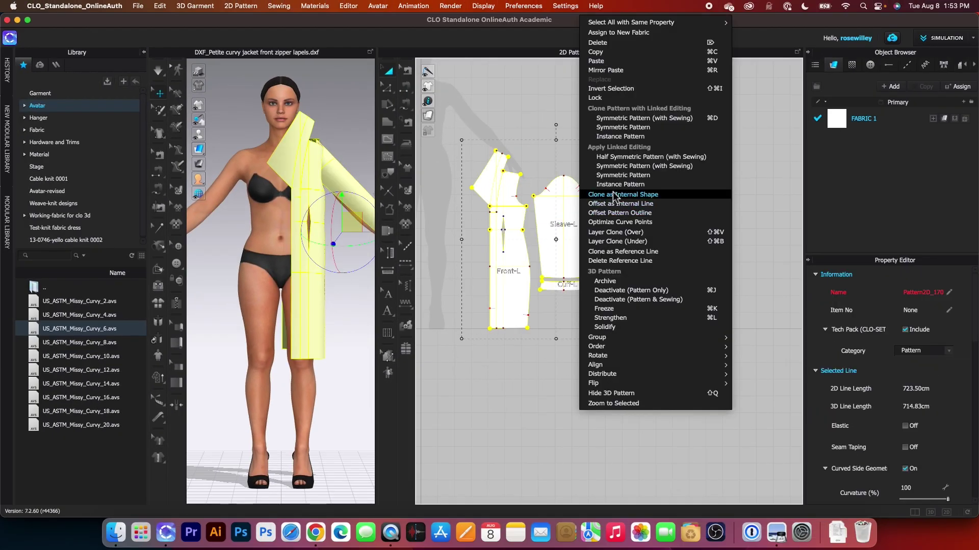
pyautogui.click(639, 119)
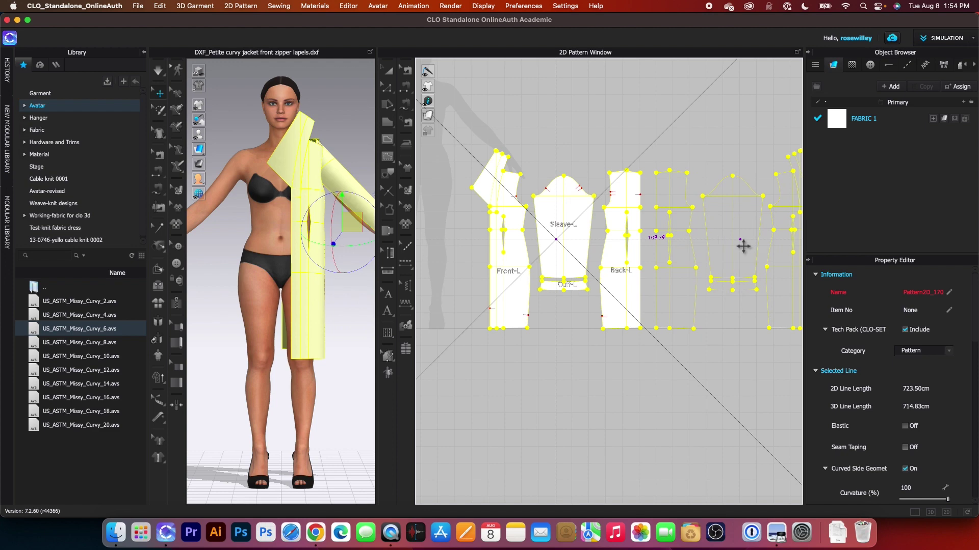
pyautogui.click(607, 426)
pyautogui.scroll(-2, 632, 408)
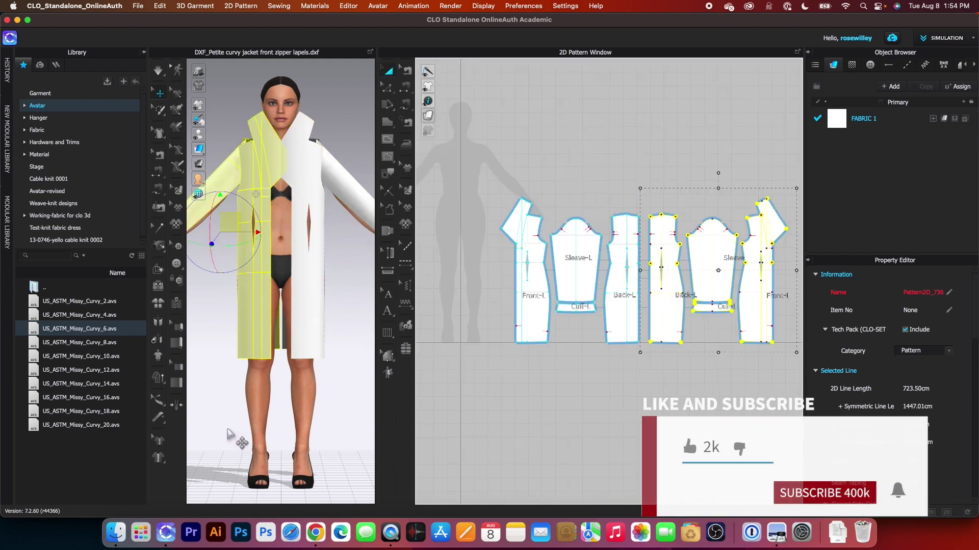
pyautogui.moveTo(244, 433)
pyautogui.mouseDown(button='right')
pyautogui.moveTo(306, 424)
pyautogui.moveTo(225, 432)
pyautogui.moveTo(323, 439)
pyautogui.moveTo(275, 492)
pyautogui.moveTo(227, 441)
pyautogui.mouseUp(button='right')
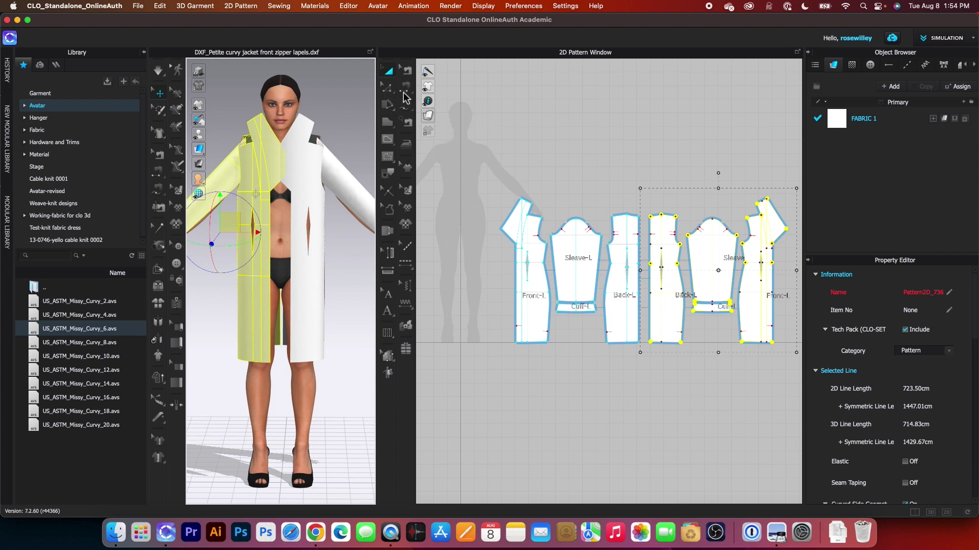
# - Sew the center back edges of the two back pieces together from neck to hem with Free Sewing
pyautogui.press('m')
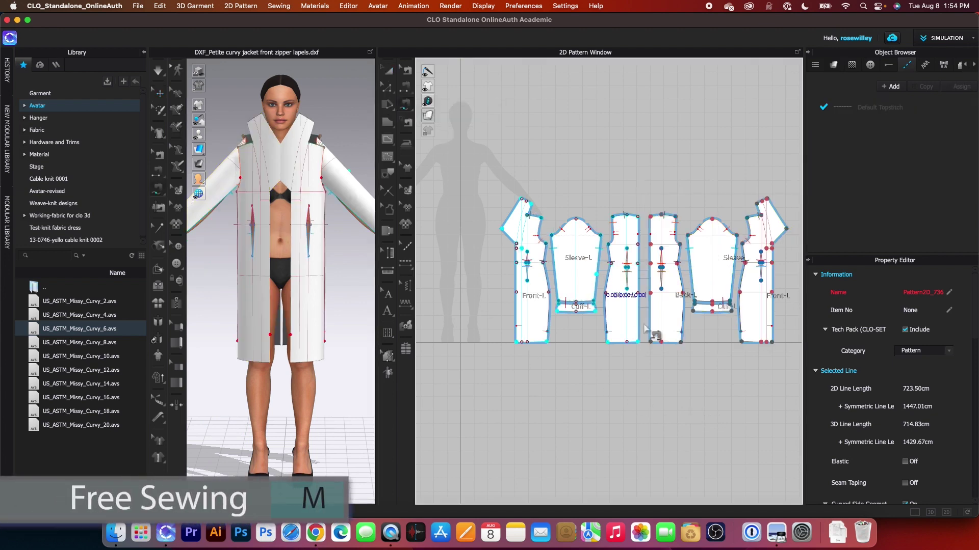
pyautogui.scroll(2, 628, 308)
pyautogui.click(638, 185)
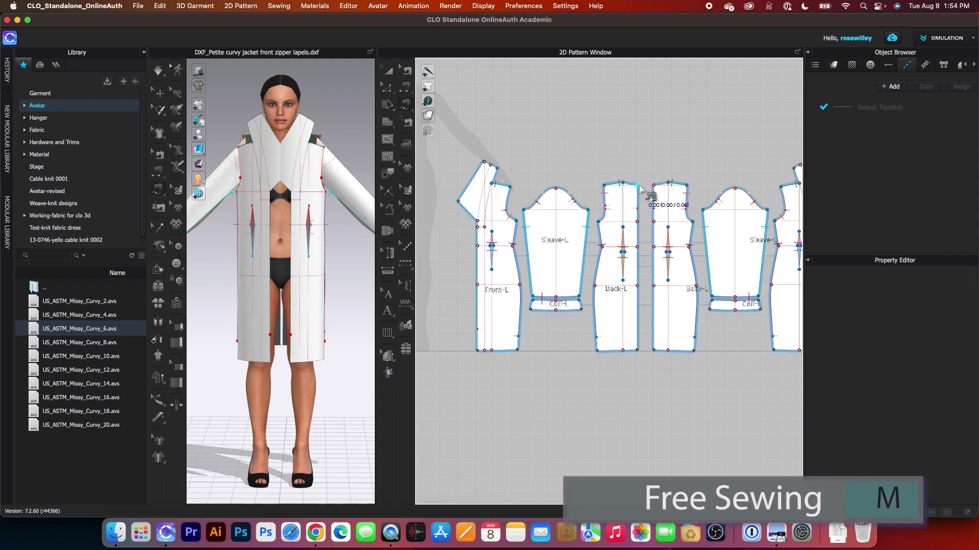
pyautogui.click(637, 350)
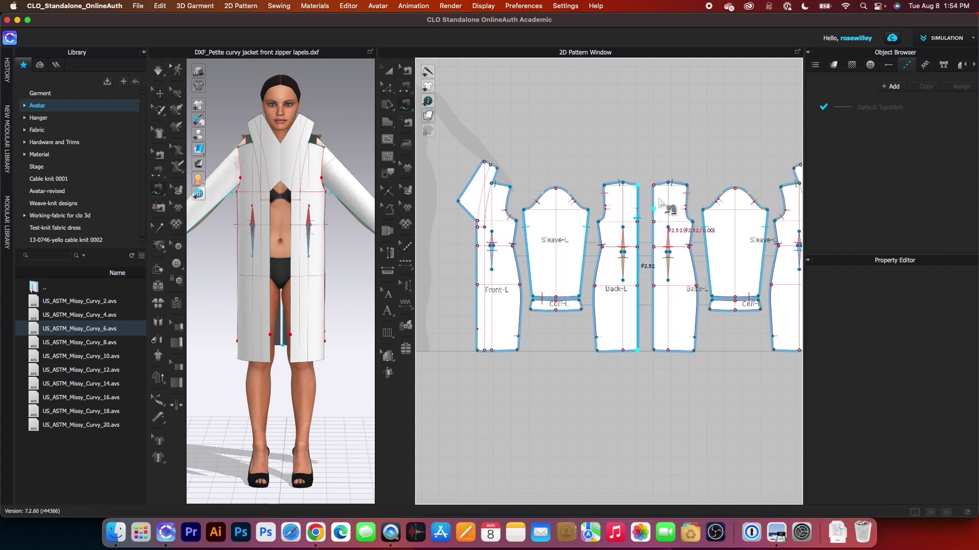
pyautogui.click(653, 350)
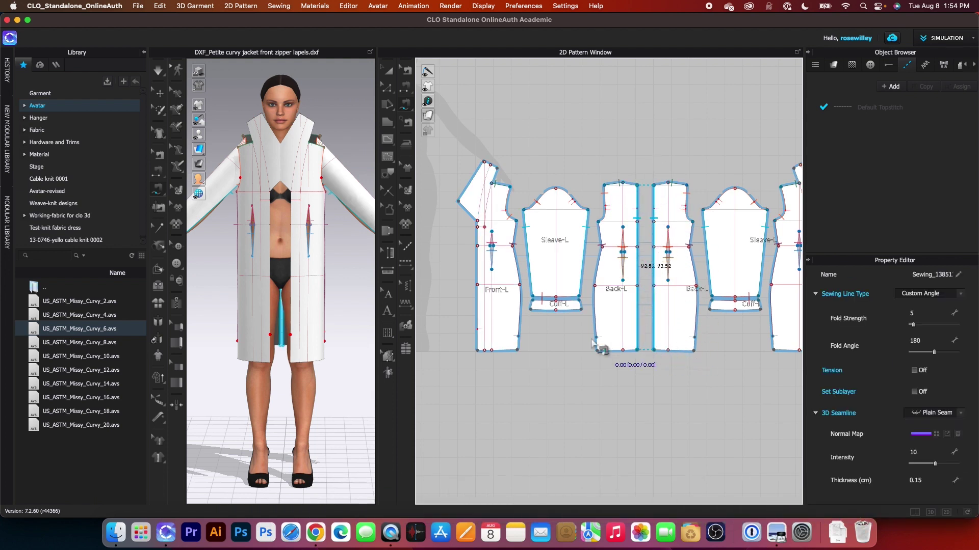
# - Free-sew the center front edges of both front pieces together from the lapel corner down about 61 cm to the notch above the hem
pyautogui.click(478, 223)
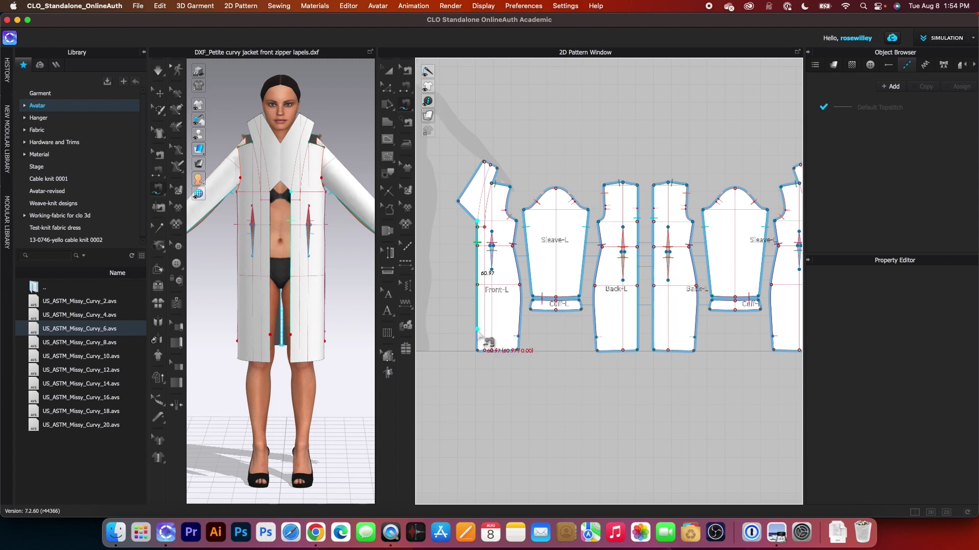
pyautogui.scroll(-5, 479, 341)
pyautogui.scroll(4, 480, 337)
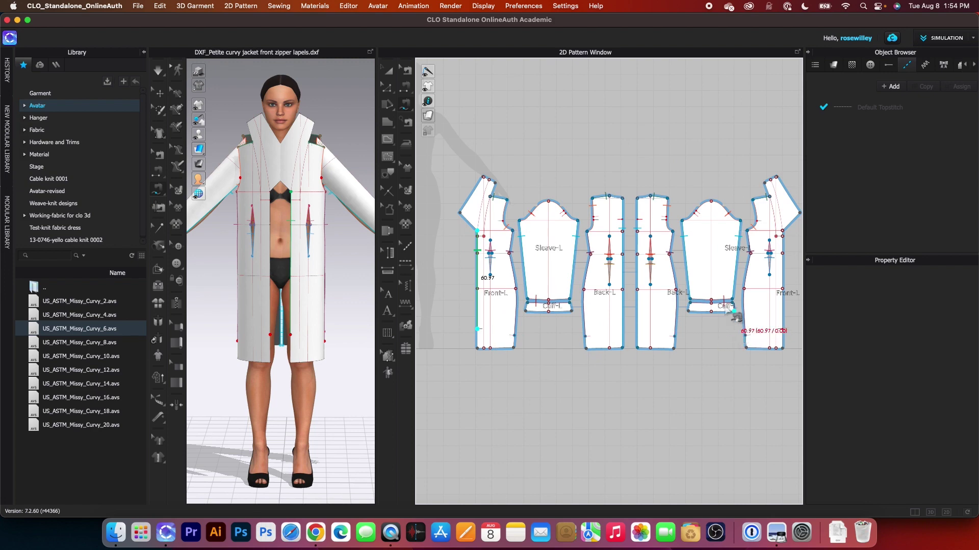
pyautogui.scroll(-3, 735, 316)
pyautogui.scroll(5, 759, 307)
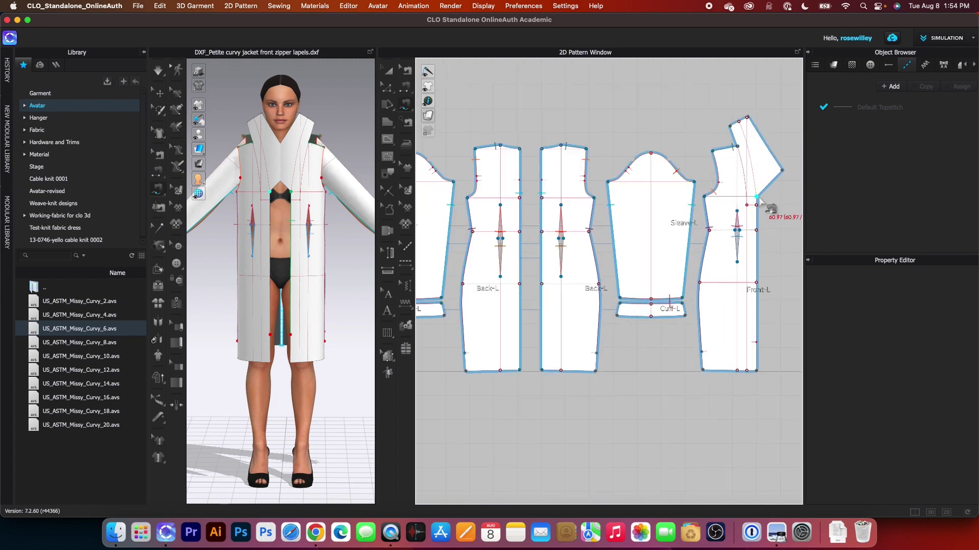
pyautogui.click(757, 343)
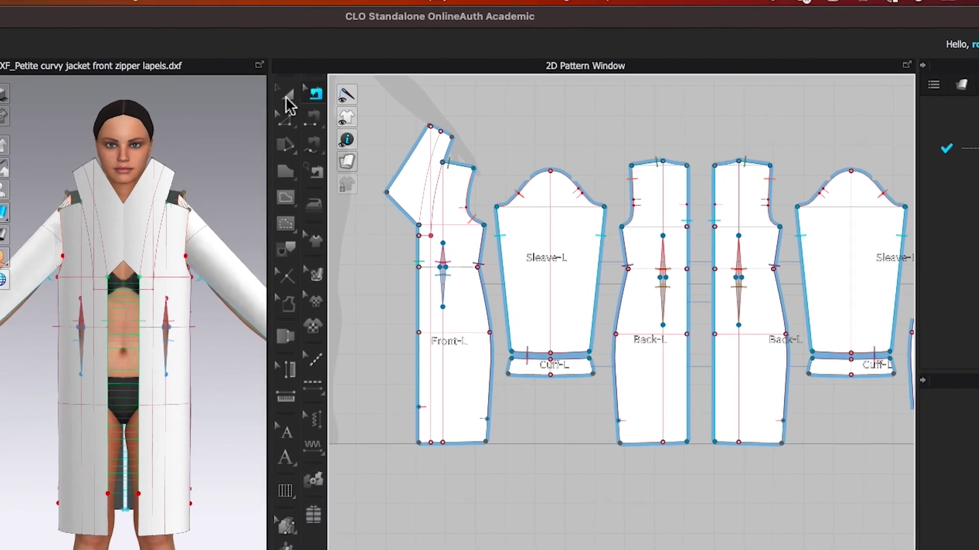
# - Strengthen all the jacket pattern pieces and run the simulation to drape the jacket on the avatar
pyautogui.scroll(-3, 386, 193)
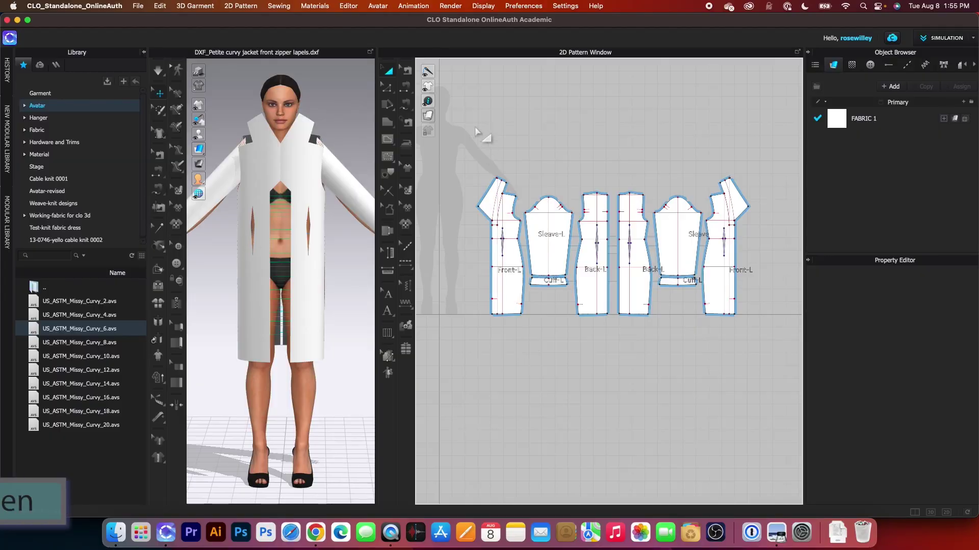
pyautogui.rightClick(774, 415)
pyautogui.click(754, 306)
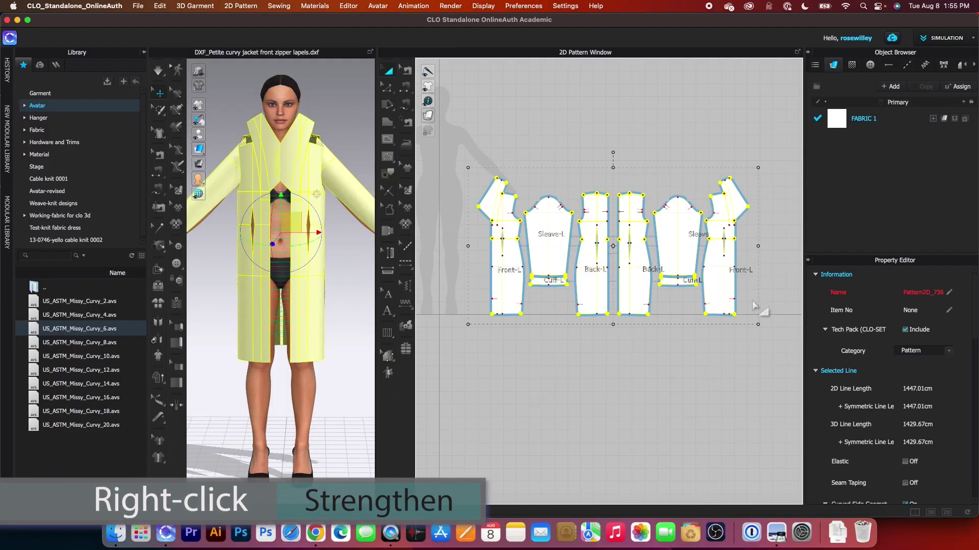
pyautogui.rightClick(730, 284)
pyautogui.click(785, 310)
pyautogui.press('space')
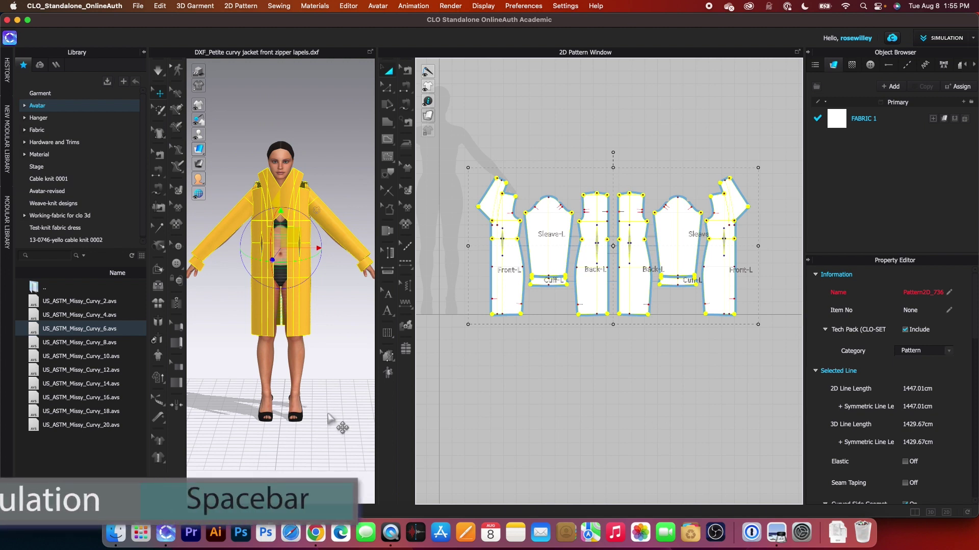
pyautogui.press('space')
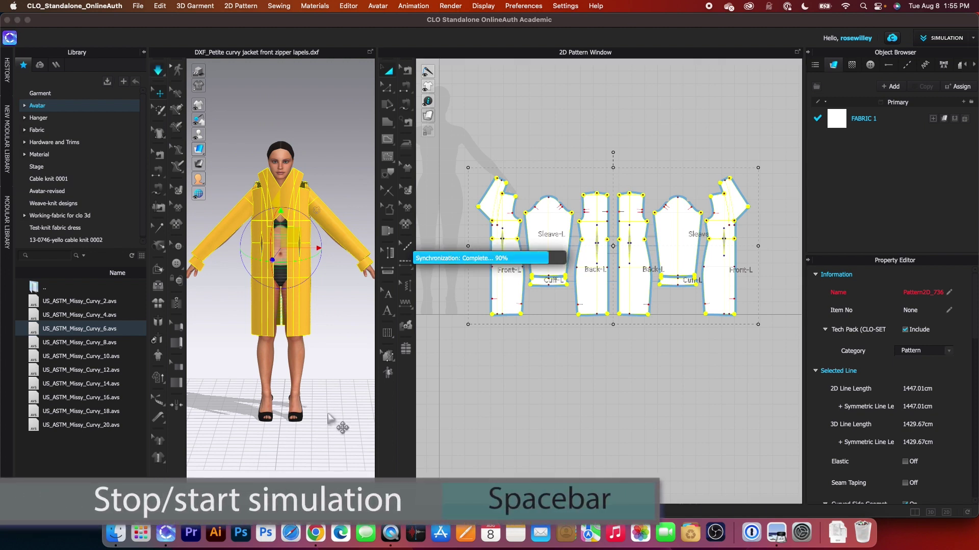